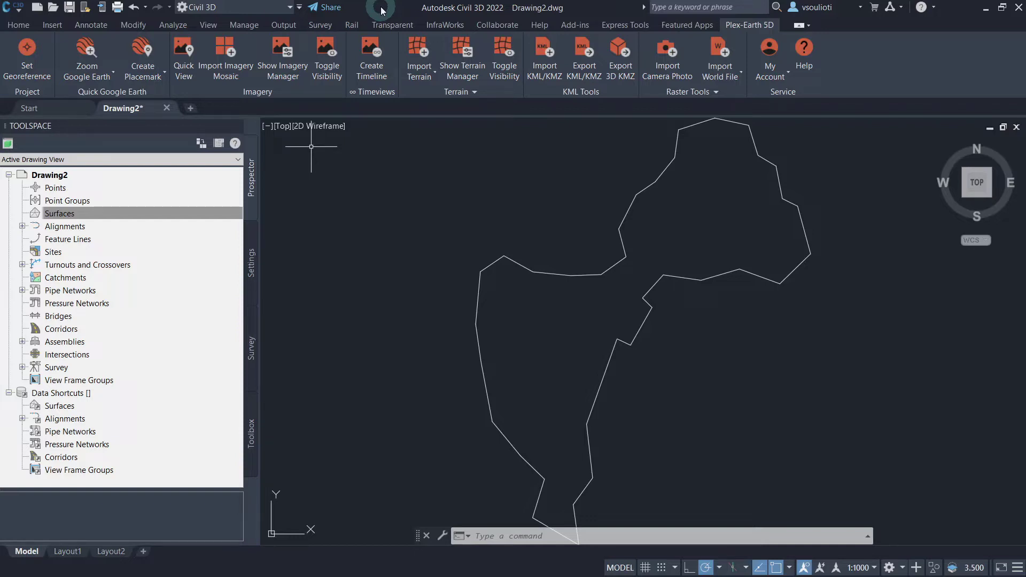
Georeference to GGRS87 / Greek Grid and import Cesium terrain bounded by the boundary polyline.
click(27, 51)
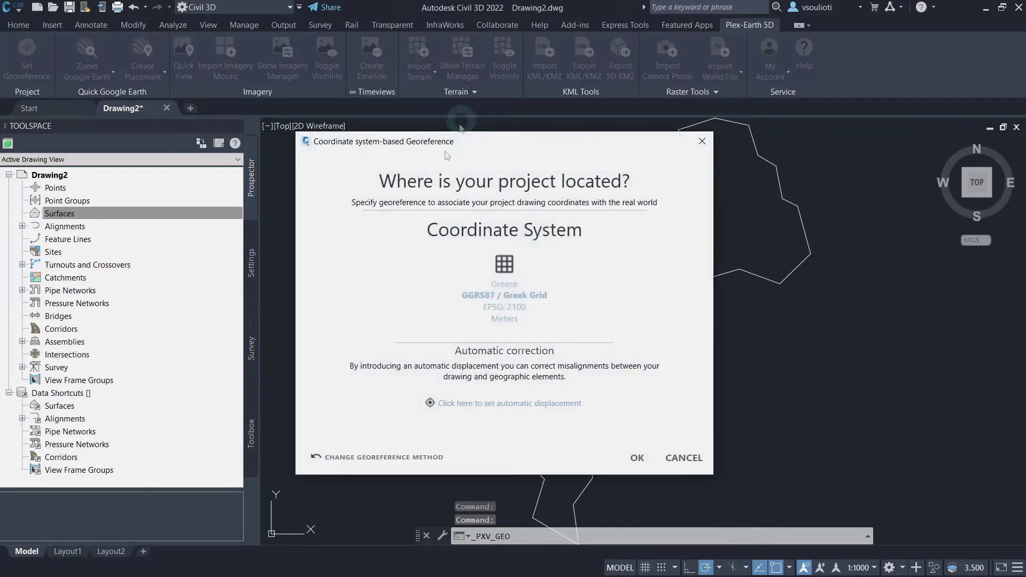
click(637, 460)
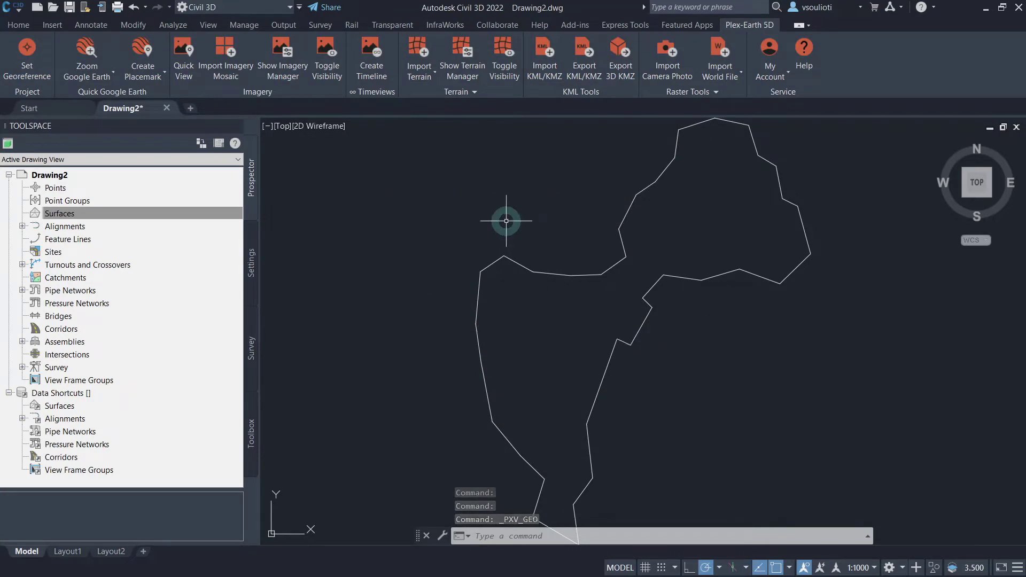
click(419, 51)
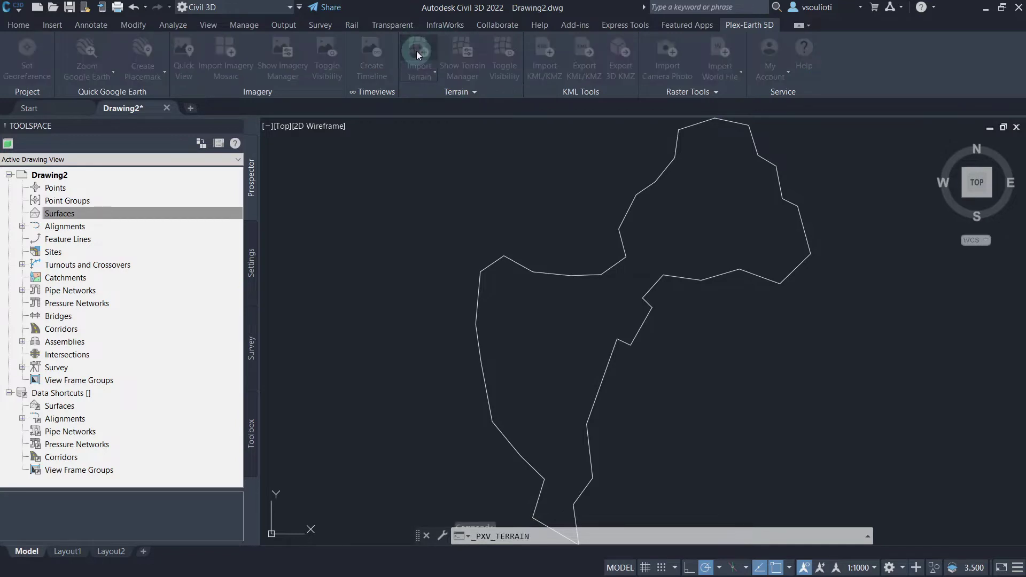
click(316, 428)
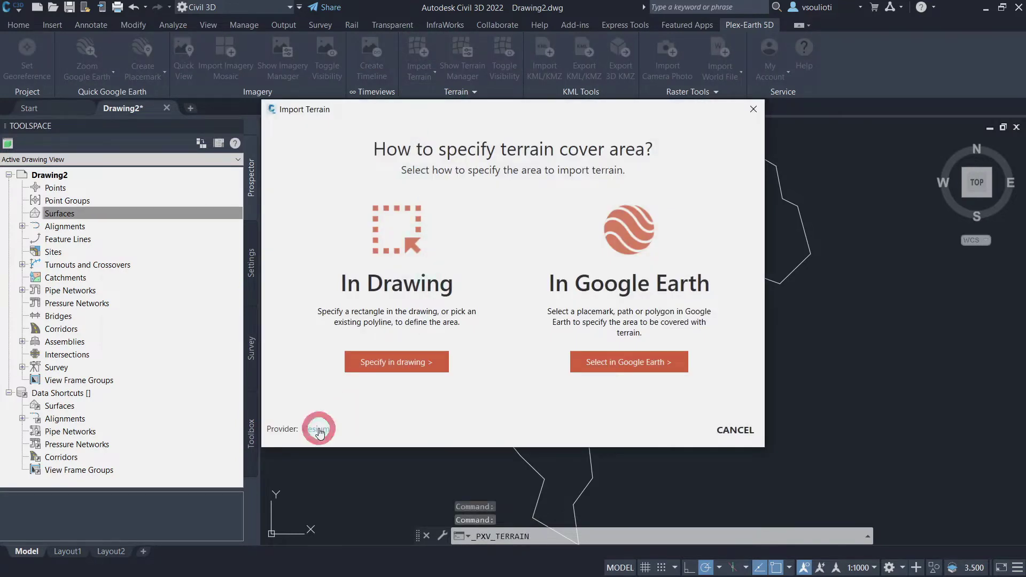
click(335, 270)
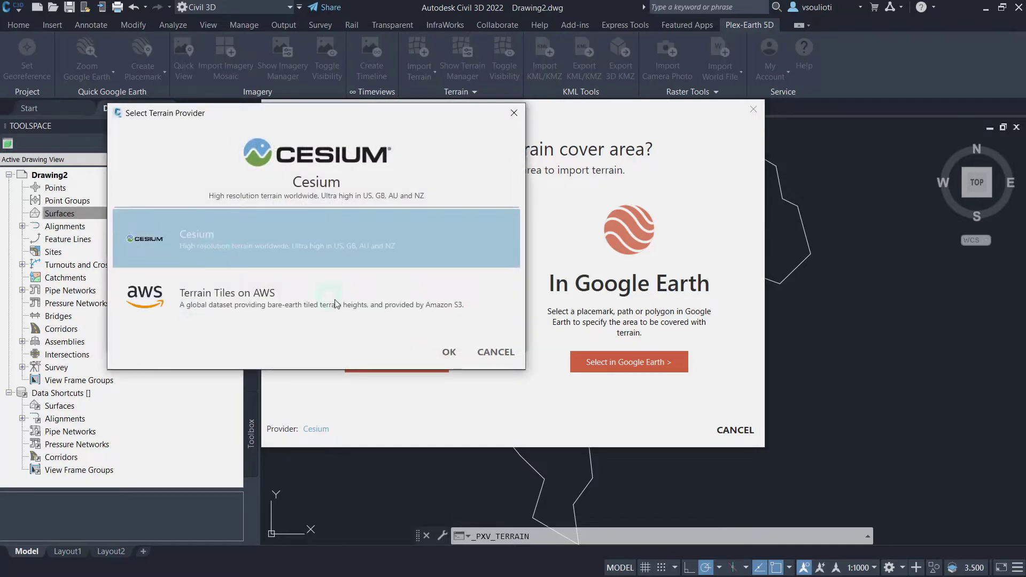
click(448, 352)
click(445, 329)
click(415, 362)
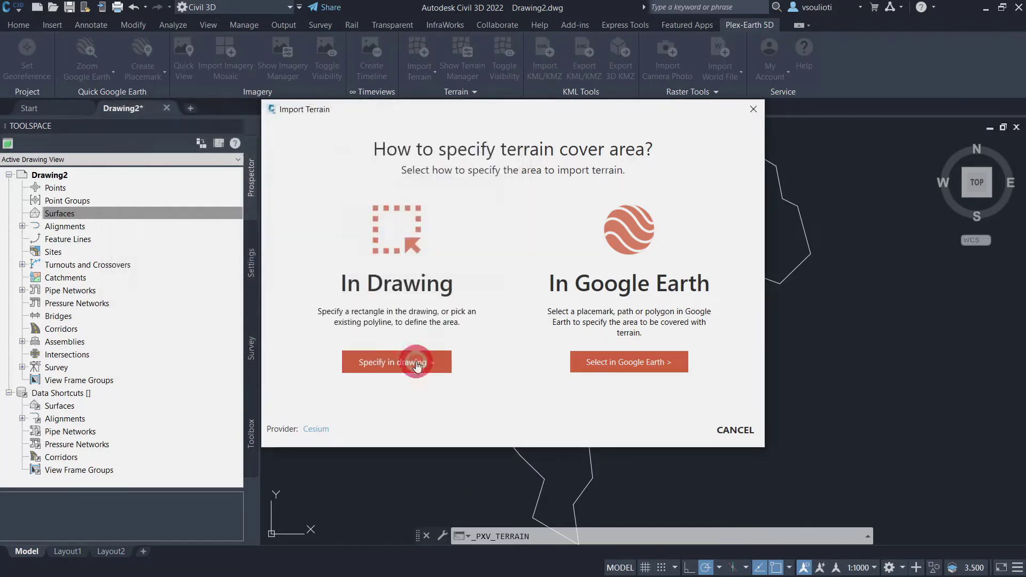
click(668, 536)
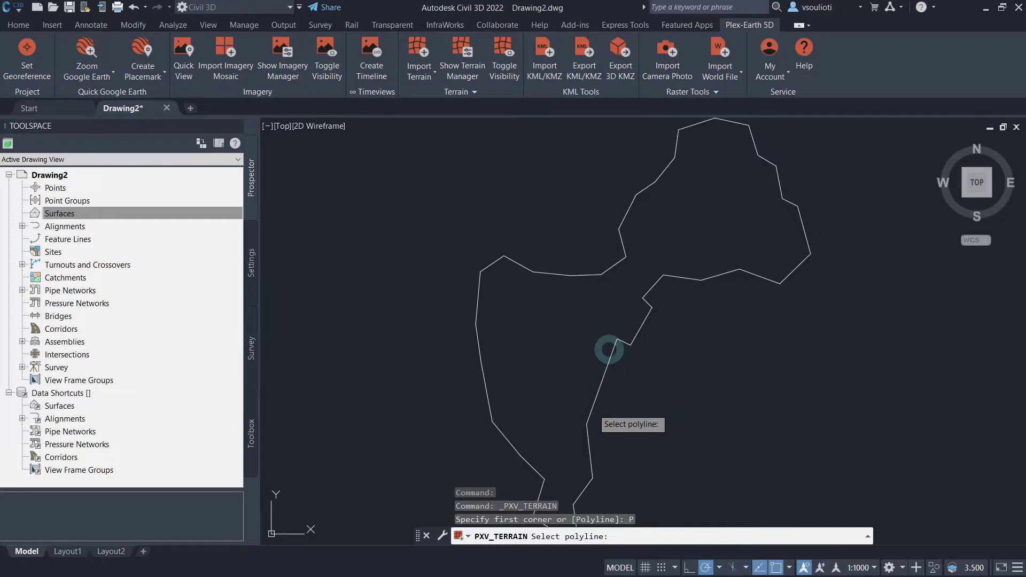
click(609, 349)
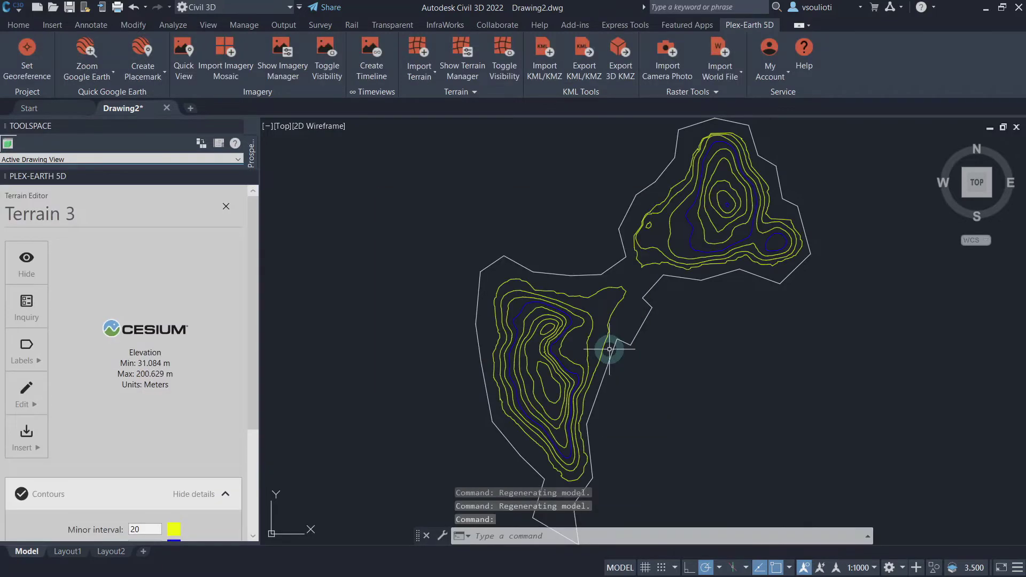
Insert the Cesium terrain as Civil 3D surface Terrain 3, then close the terrain editor and Plex-Earth panel.
click(27, 434)
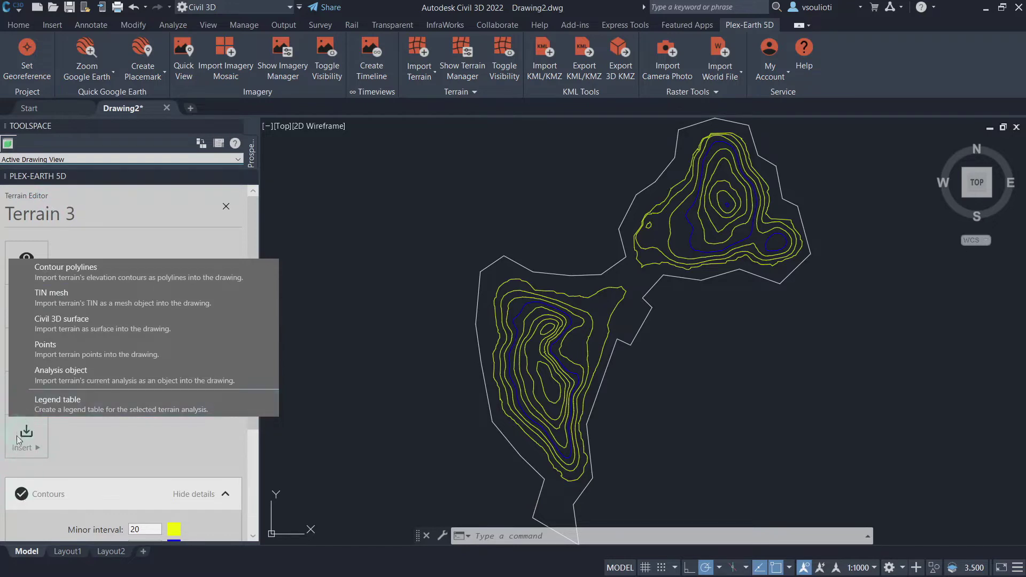
click(49, 324)
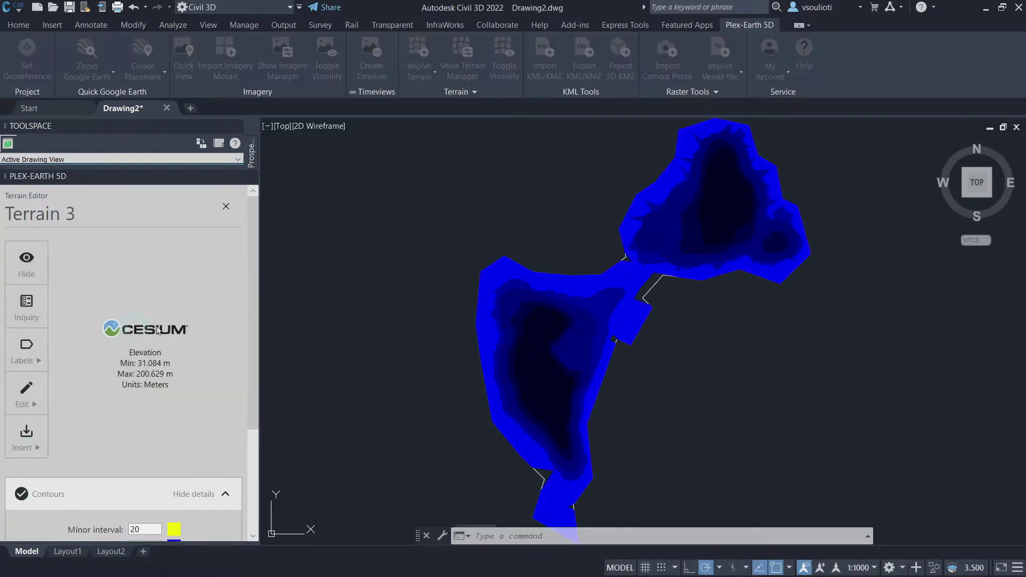
click(729, 328)
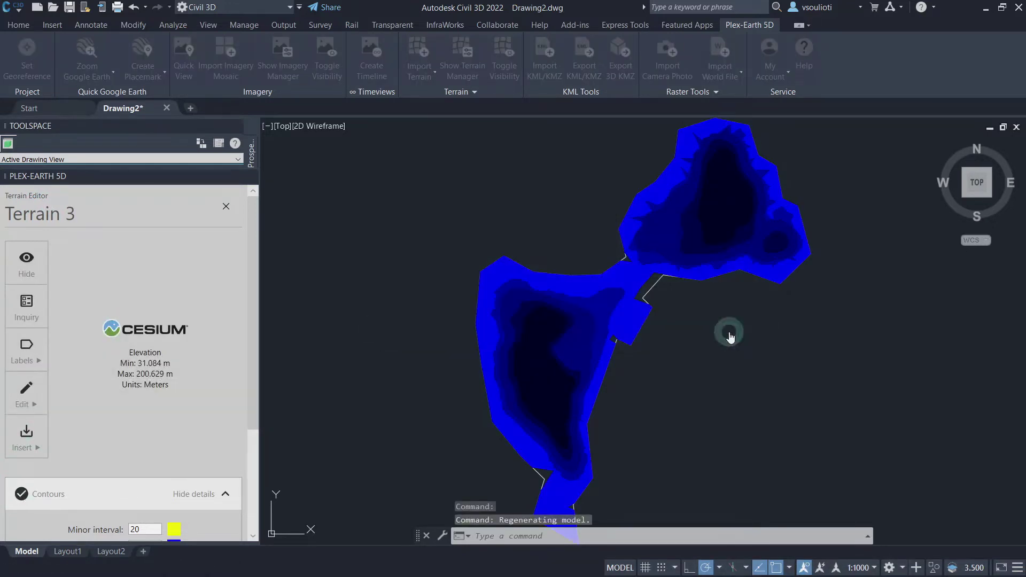
click(225, 208)
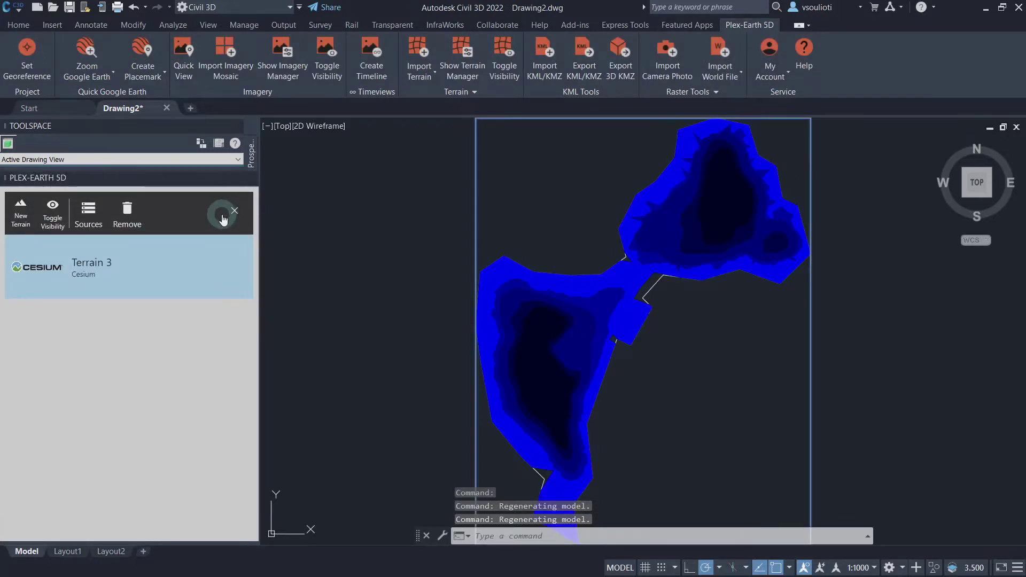
click(223, 216)
click(72, 226)
right_click(72, 226)
Rename Terrain 3 to Base Surface and give it the Contours 2m and 10m (Background) style.
click(357, 222)
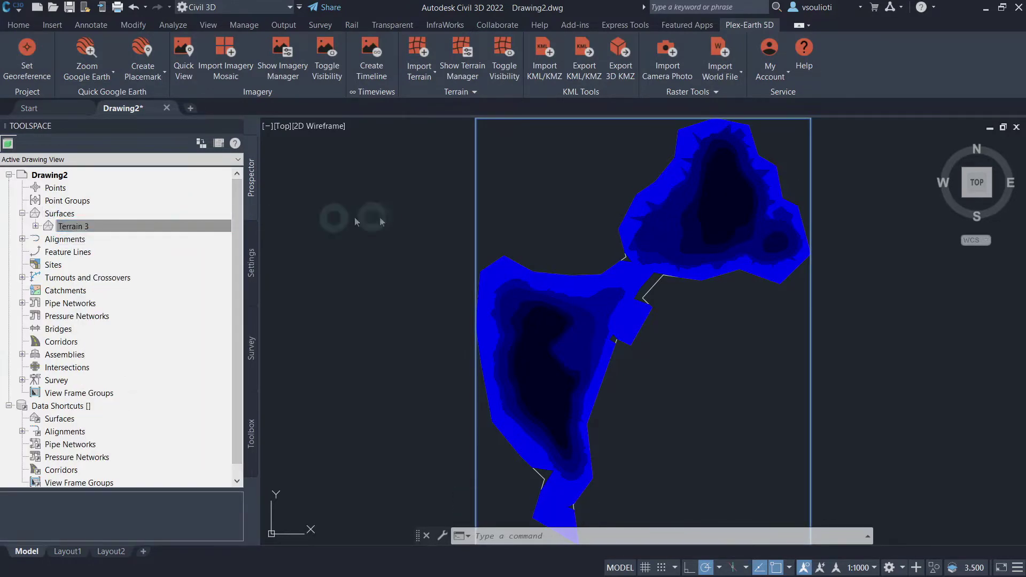
click(334, 149)
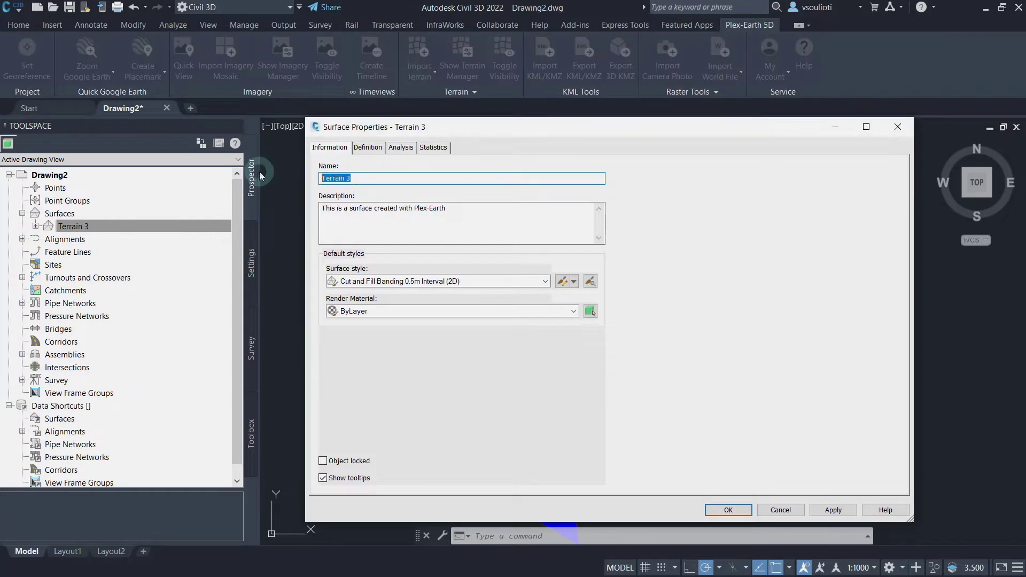
text(Bss)
text(se Surface)
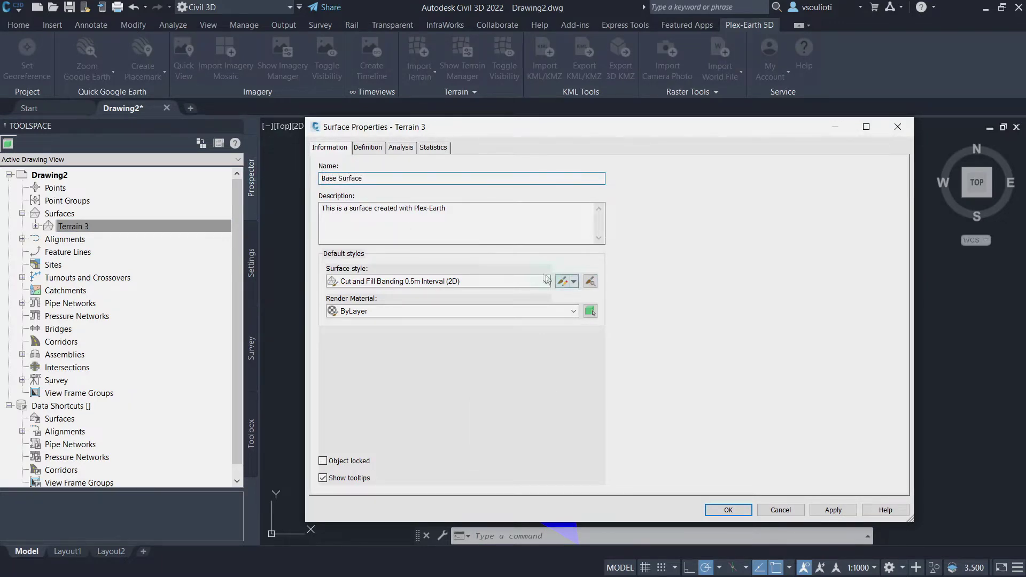
click(454, 281)
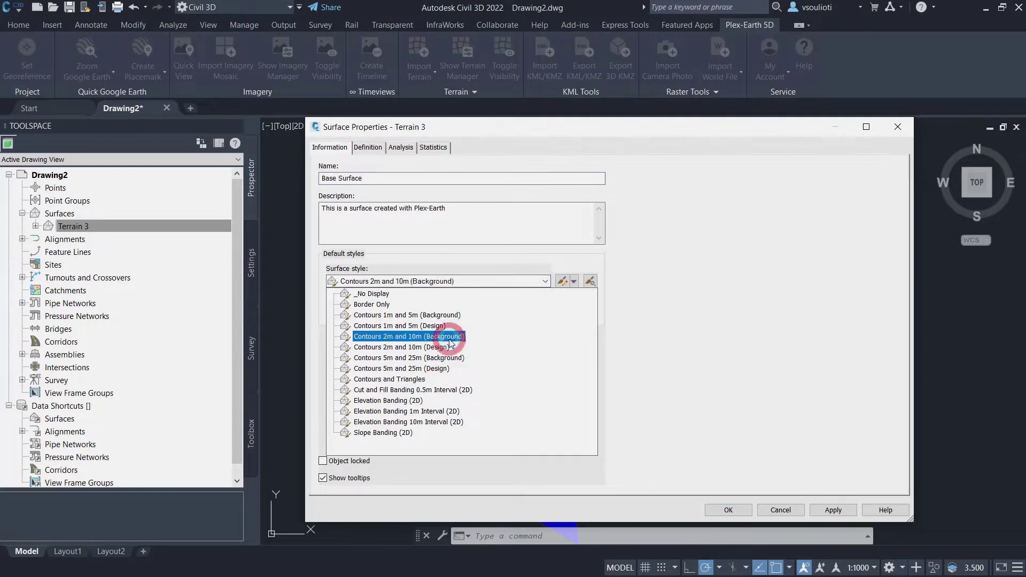
click(452, 358)
click(833, 510)
click(728, 510)
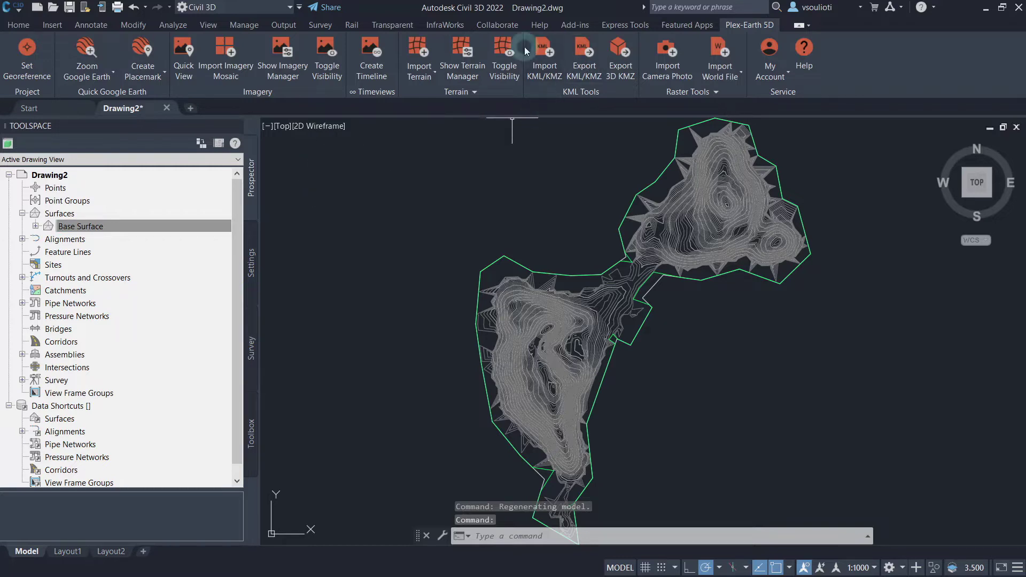
Import Contours.kmz into the drawing and zoom to the imported contour lines.
click(553, 64)
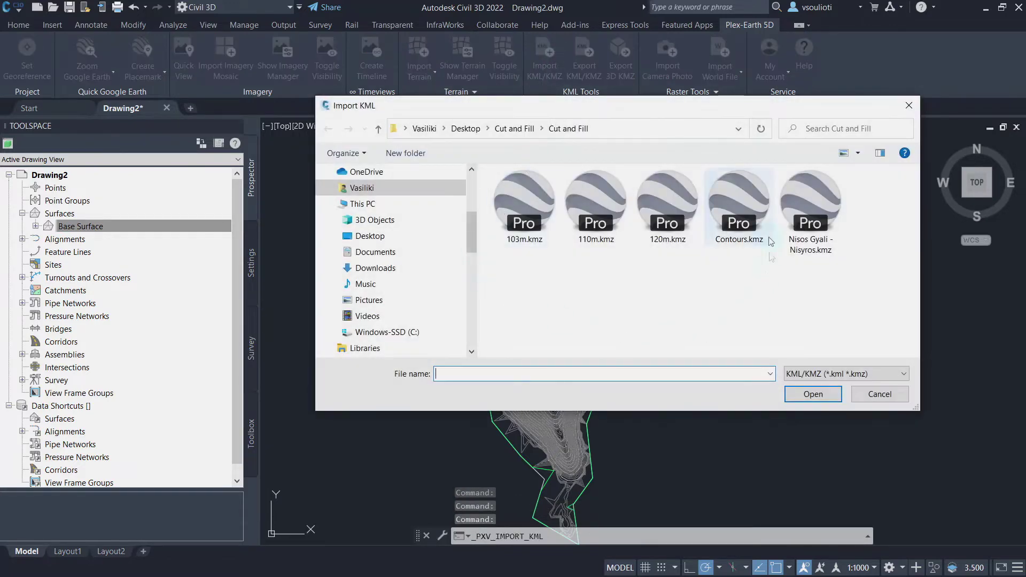
click(751, 213)
click(812, 394)
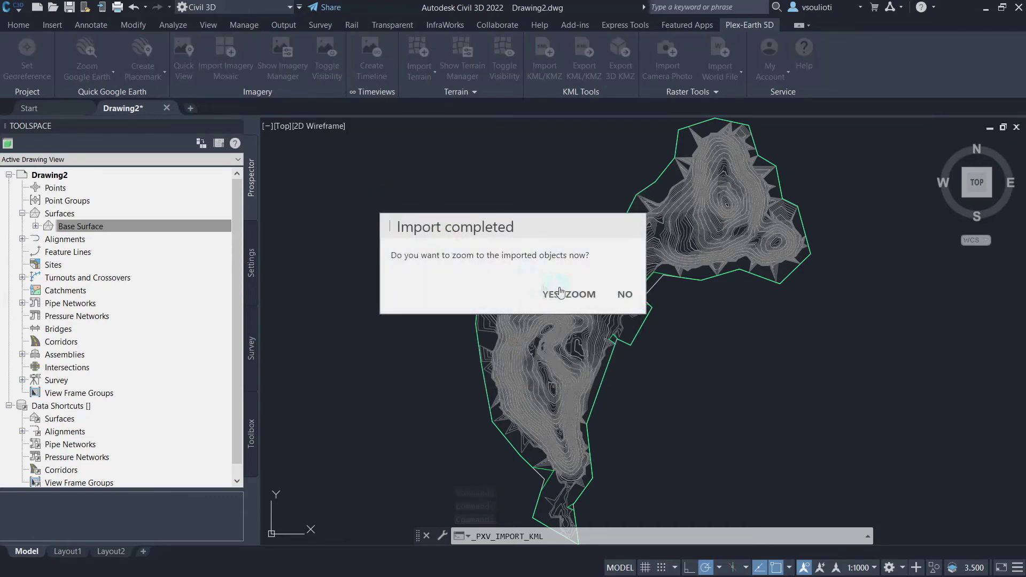
click(562, 293)
scroll(563, 292, up, 8)
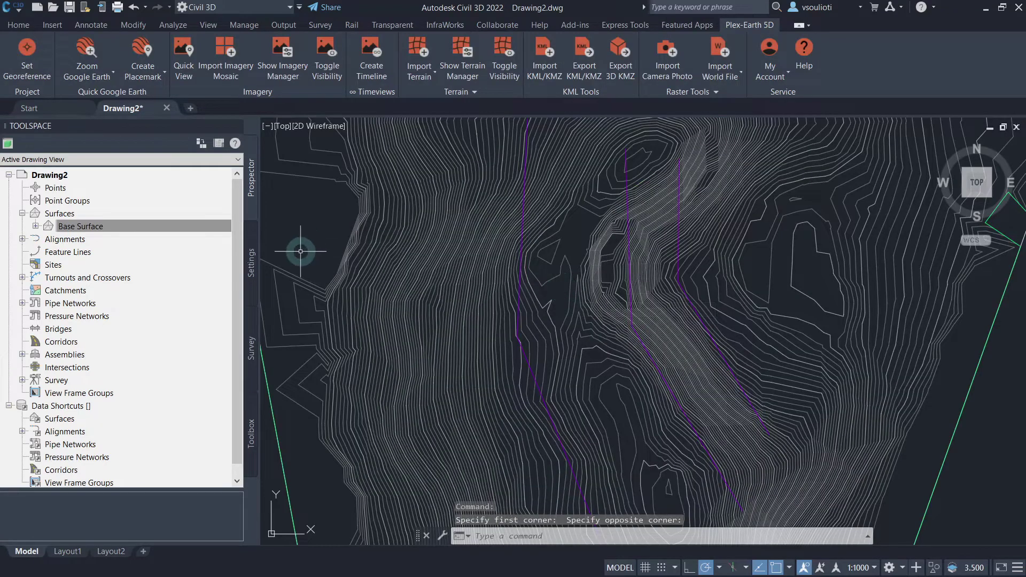
click(198, 195)
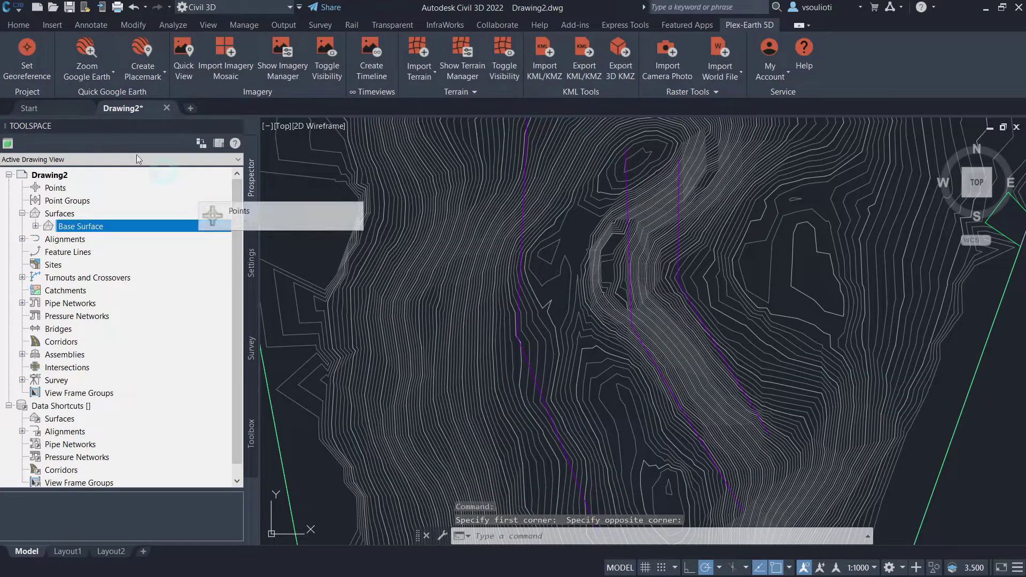
right_click(65, 214)
Create a new TIN surface named Earthworks.
click(107, 219)
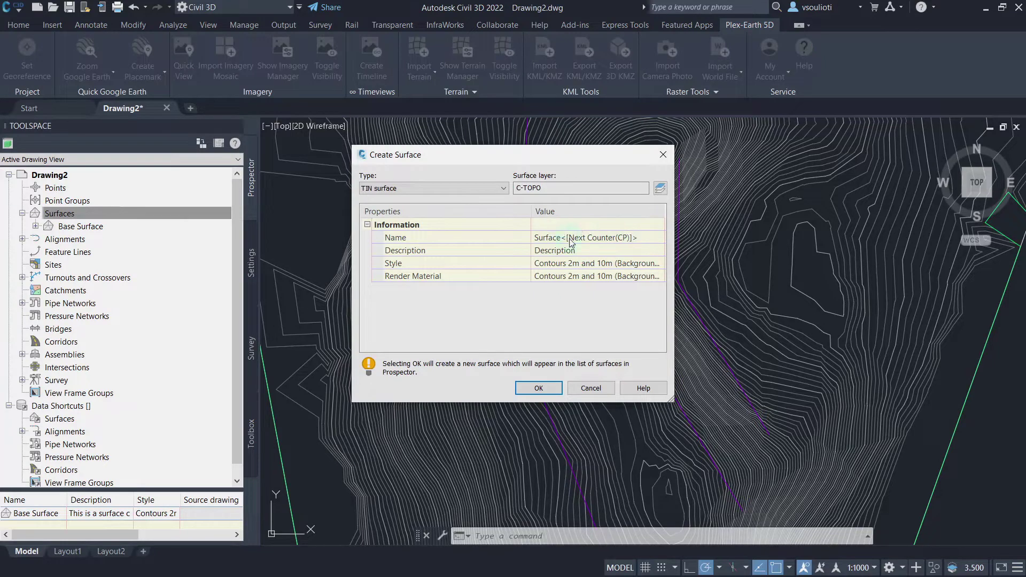
click(571, 238)
text(Earthworks)
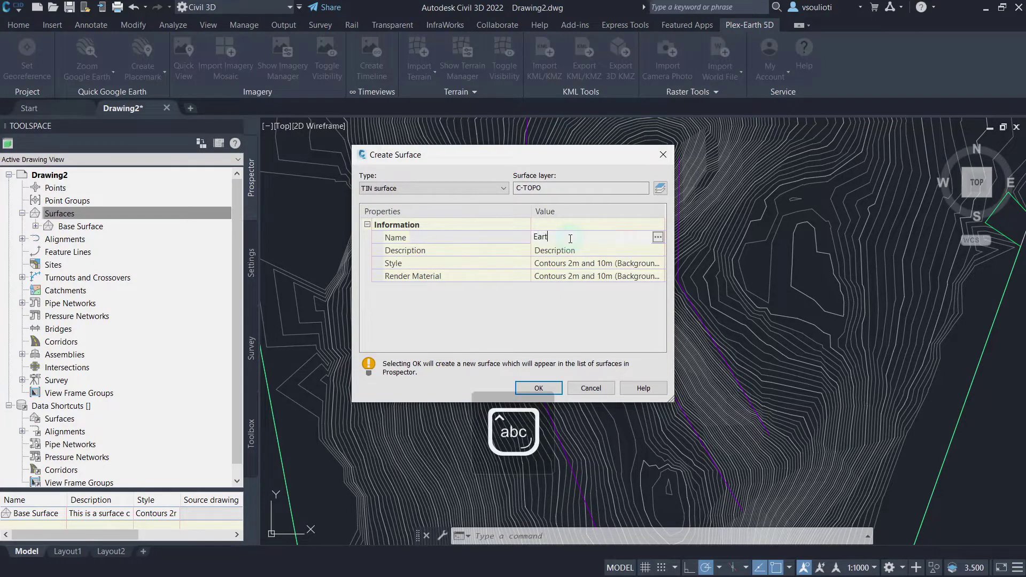
click(549, 237)
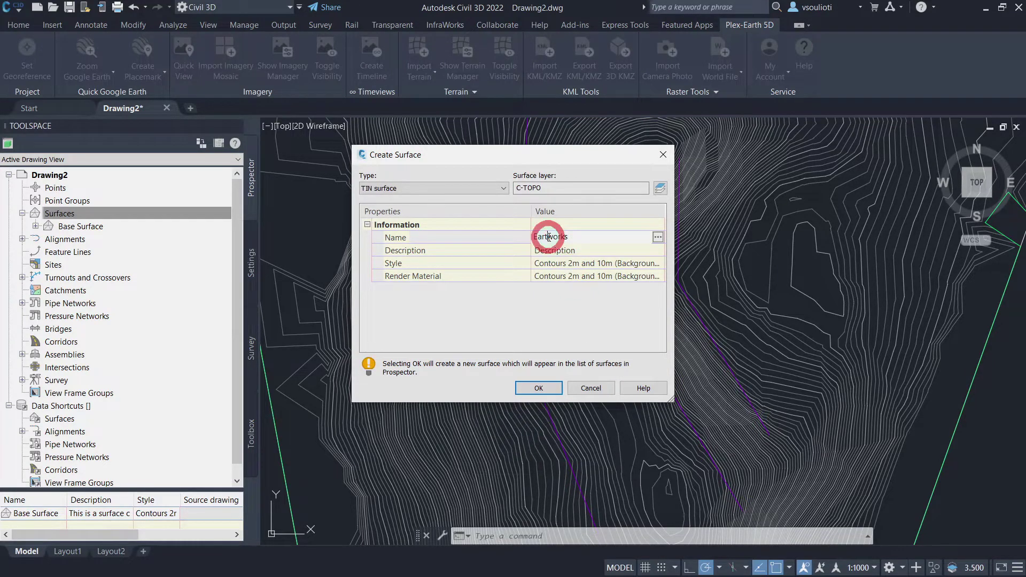
click(539, 387)
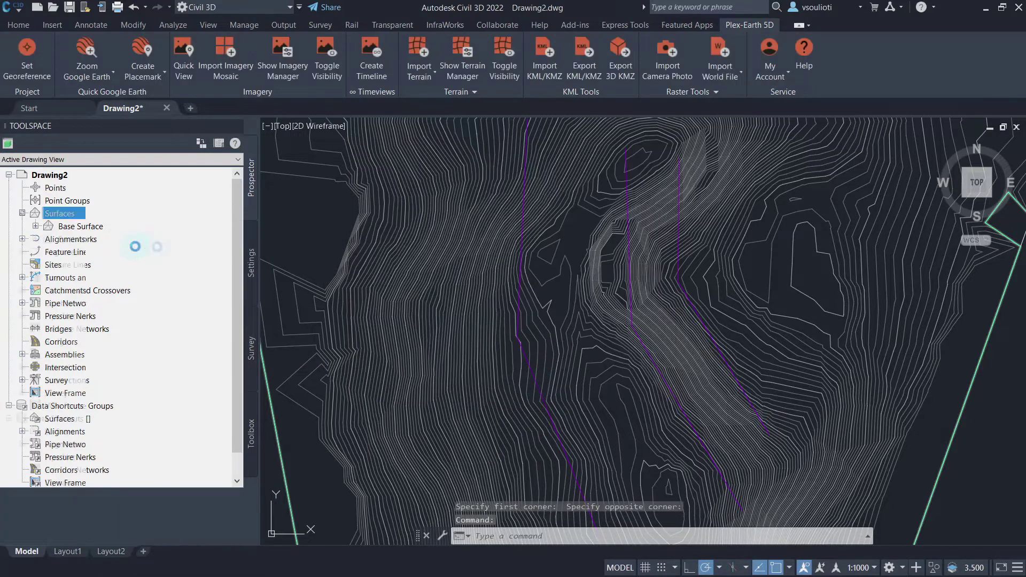
Add the three purple contour polylines to the Earthworks definition and view the rebuilt surface.
click(36, 239)
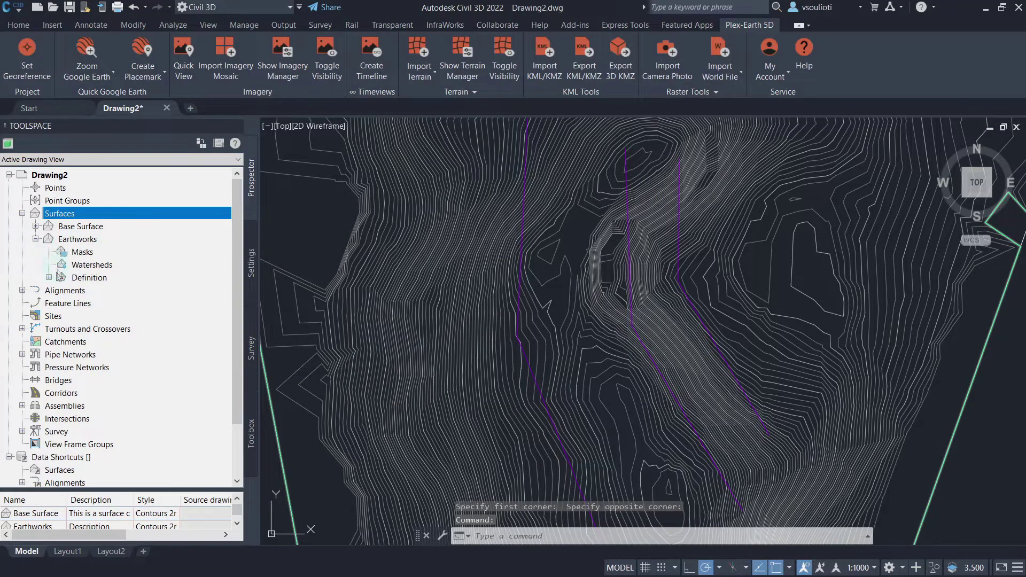
click(49, 278)
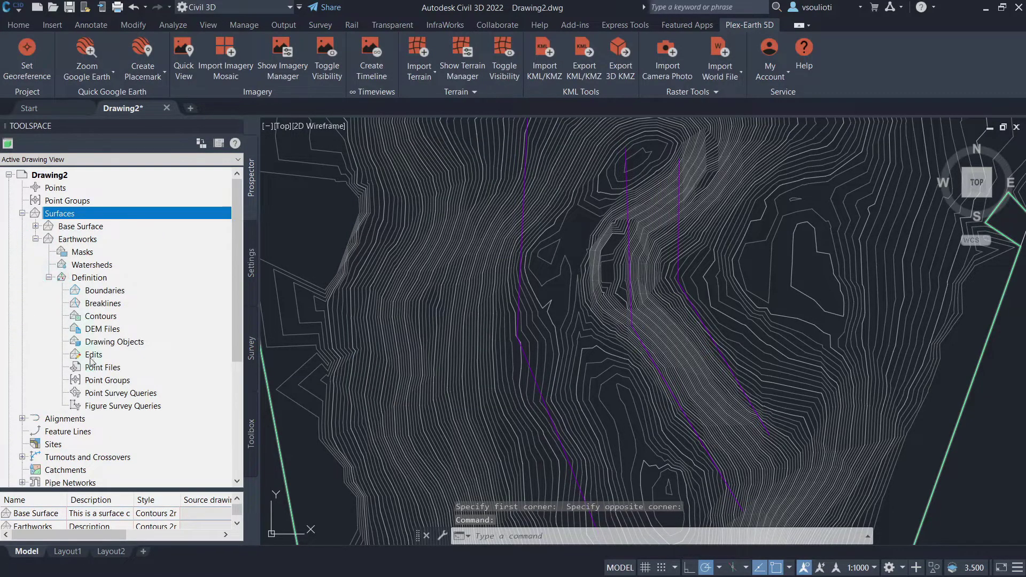
click(107, 317)
right_click(117, 318)
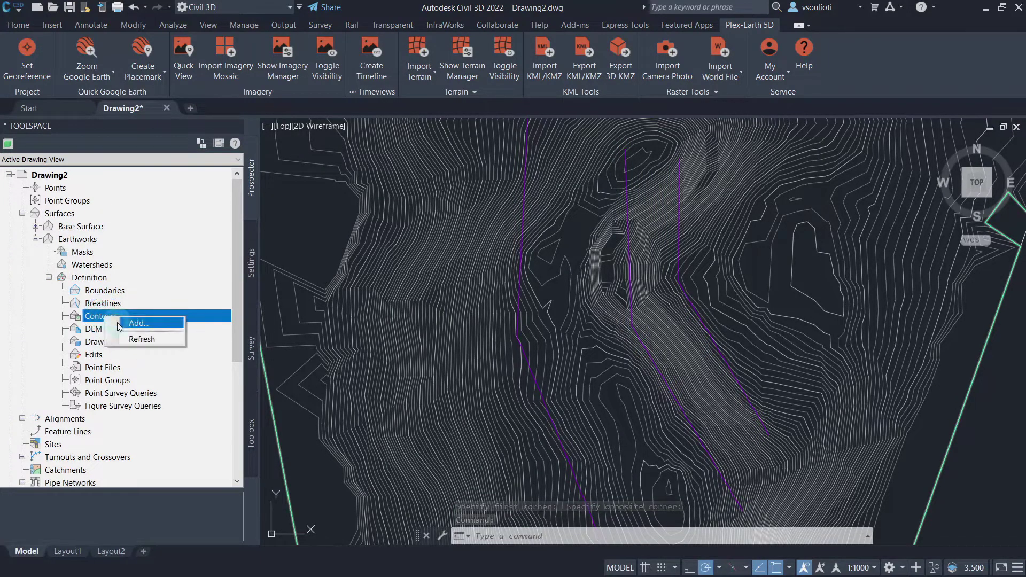
click(118, 324)
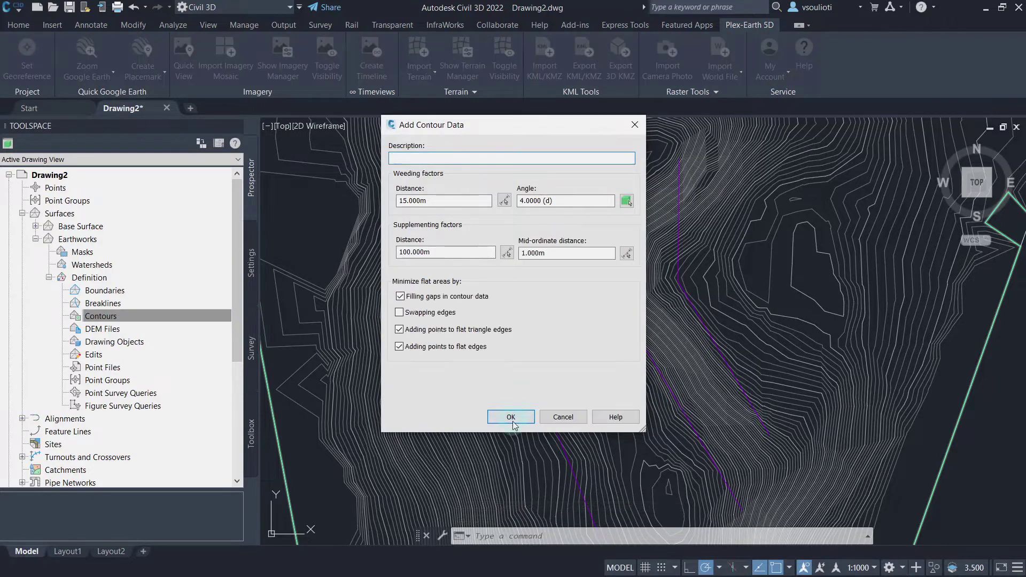
click(512, 417)
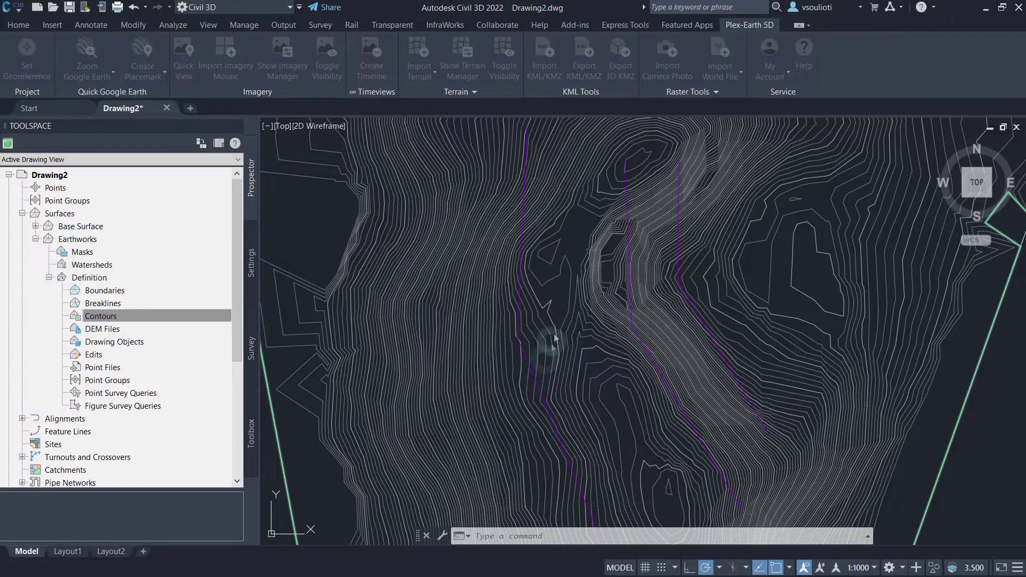
click(517, 301)
click(629, 283)
click(679, 265)
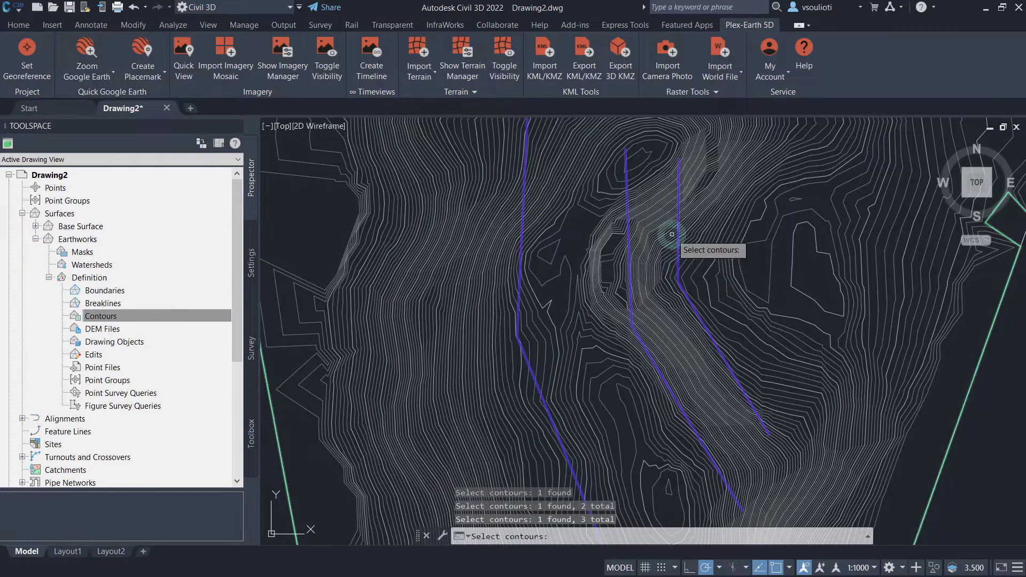
key(Return)
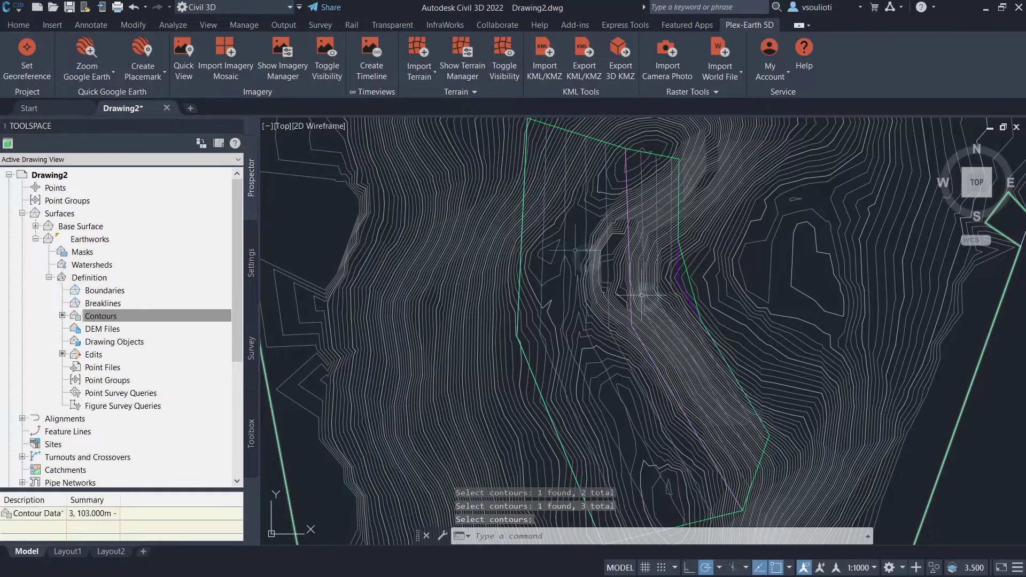
scroll(657, 301, down, 5)
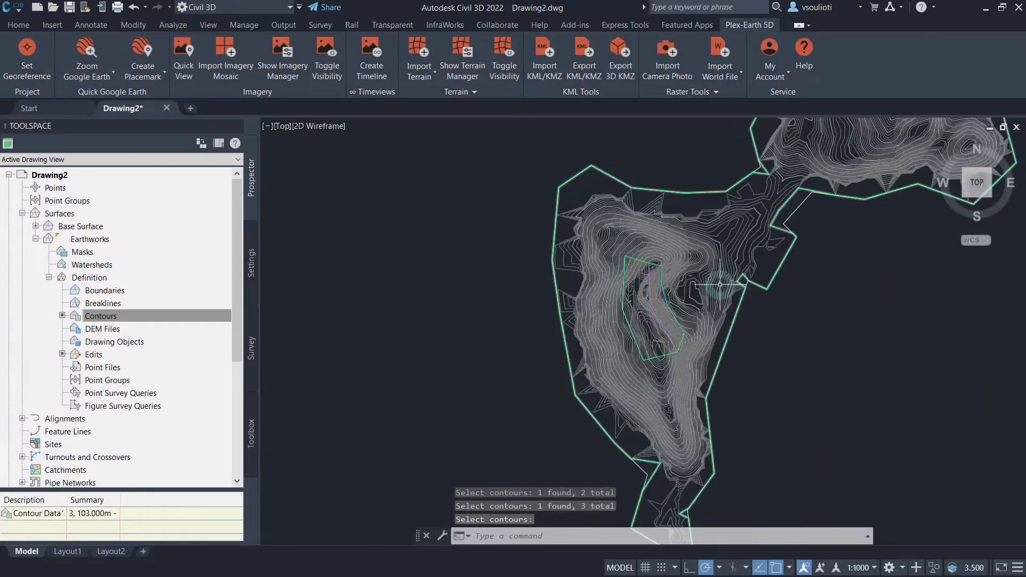
mouse_move(678, 169)
middle_down()
mouse_move(534, 212)
mouse_move(502, 246)
middle_up()
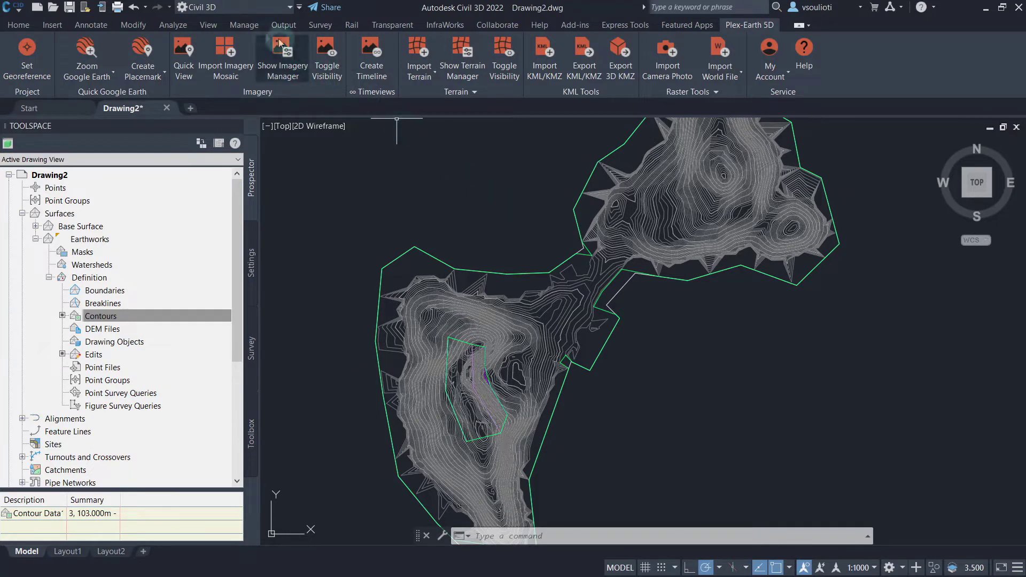
Open the Volumes Dashboard and start a new volume surface named Cut n Fill.
click(166, 25)
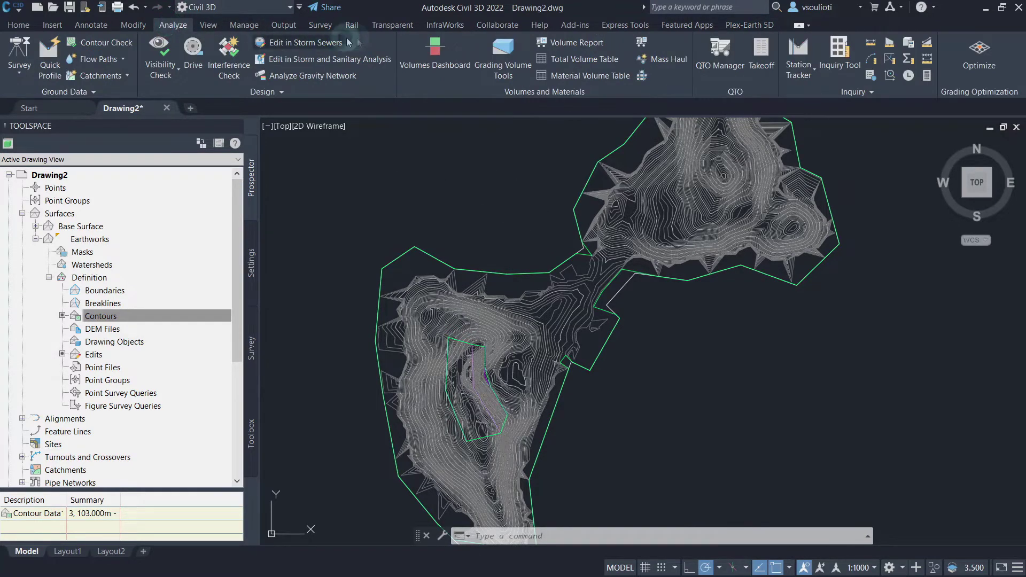
click(433, 56)
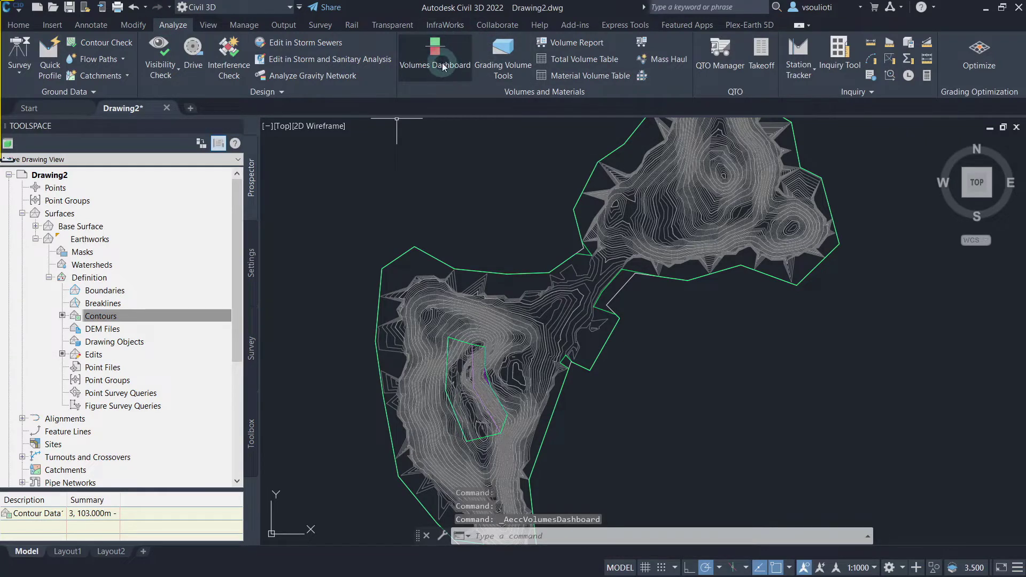
click(442, 66)
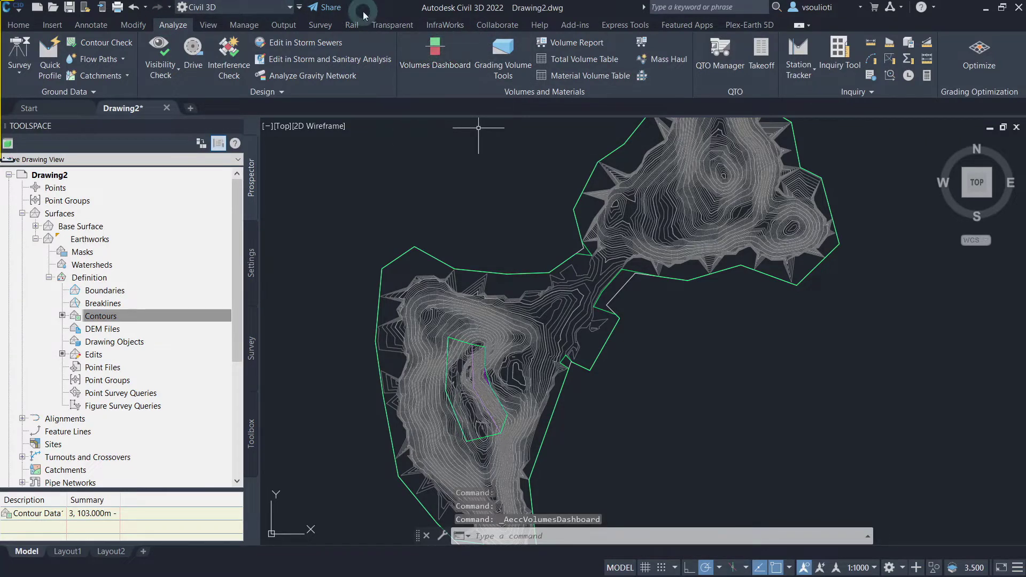
click(64, 14)
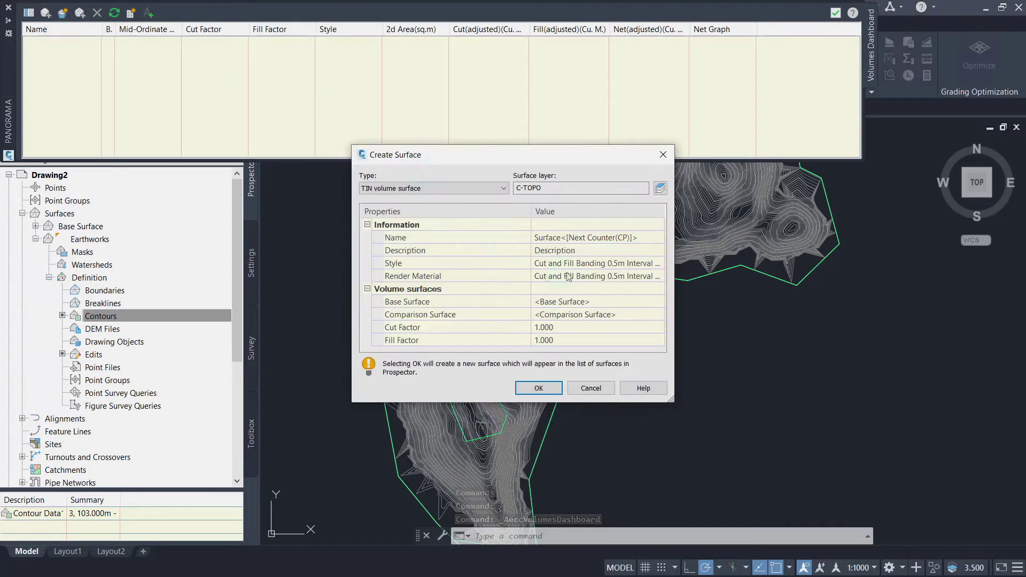
click(589, 240)
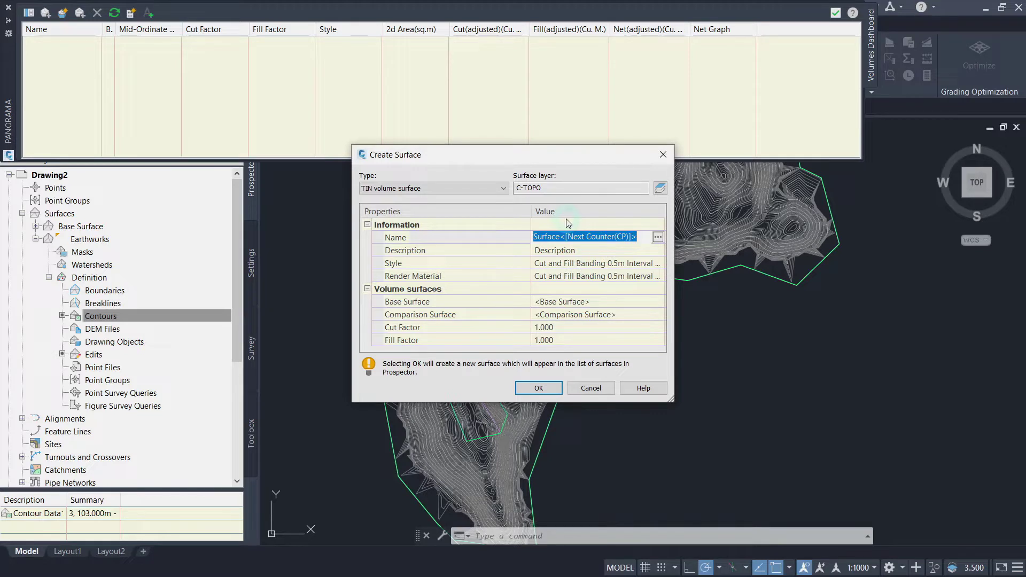
key(Caps_Lock)
text(C)
key(Caps_Lock)
text(ut n Fill)
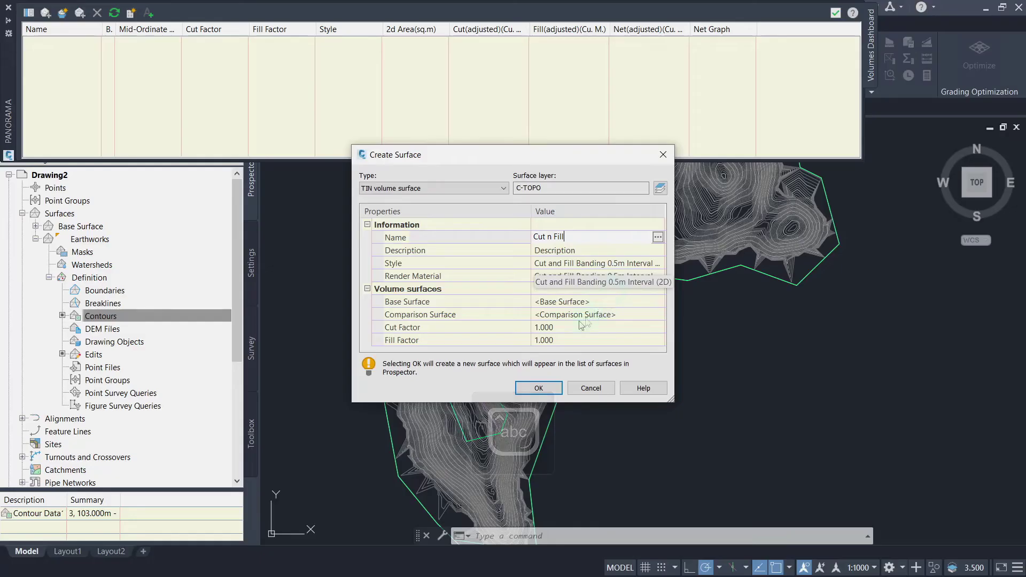
Set Base Surface as base and Earthworks as comparison, and create the volume surface.
click(555, 304)
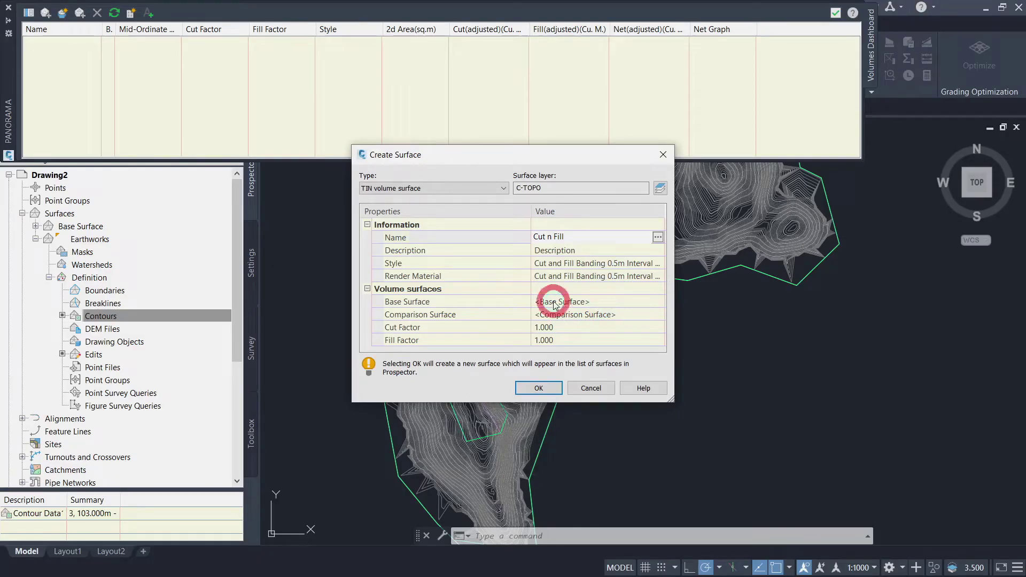
click(657, 303)
click(657, 303)
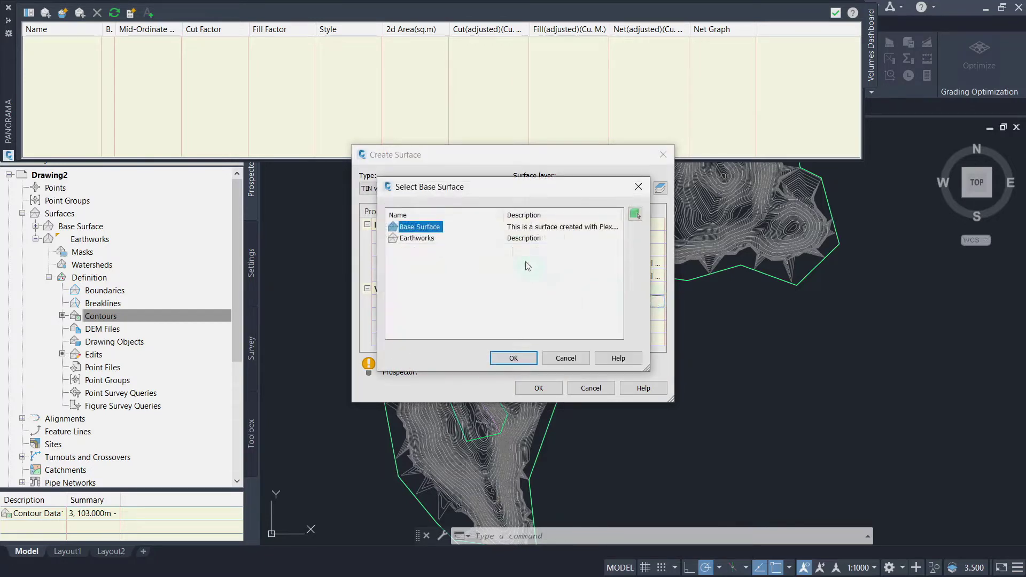
click(514, 358)
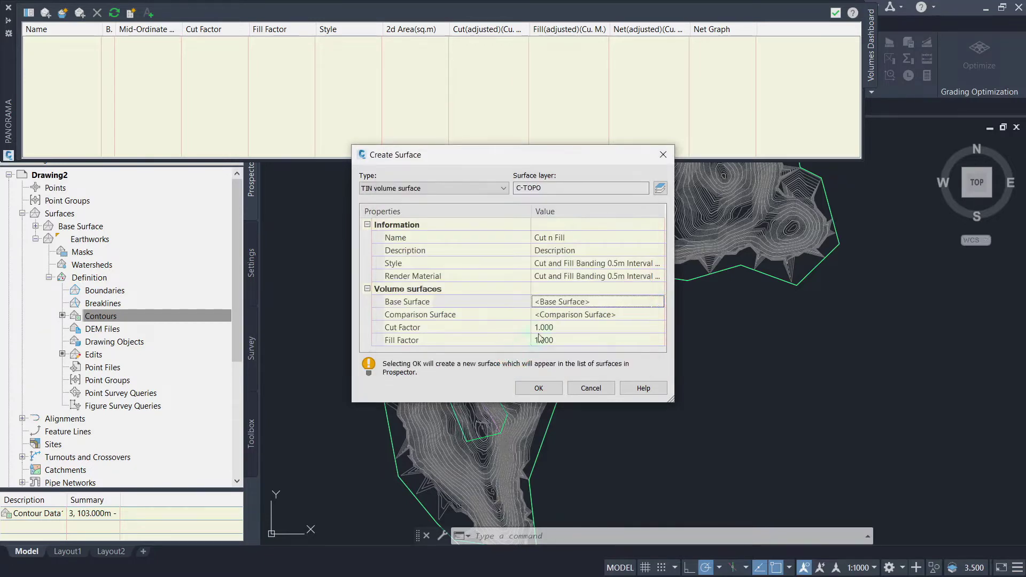
click(637, 306)
click(659, 317)
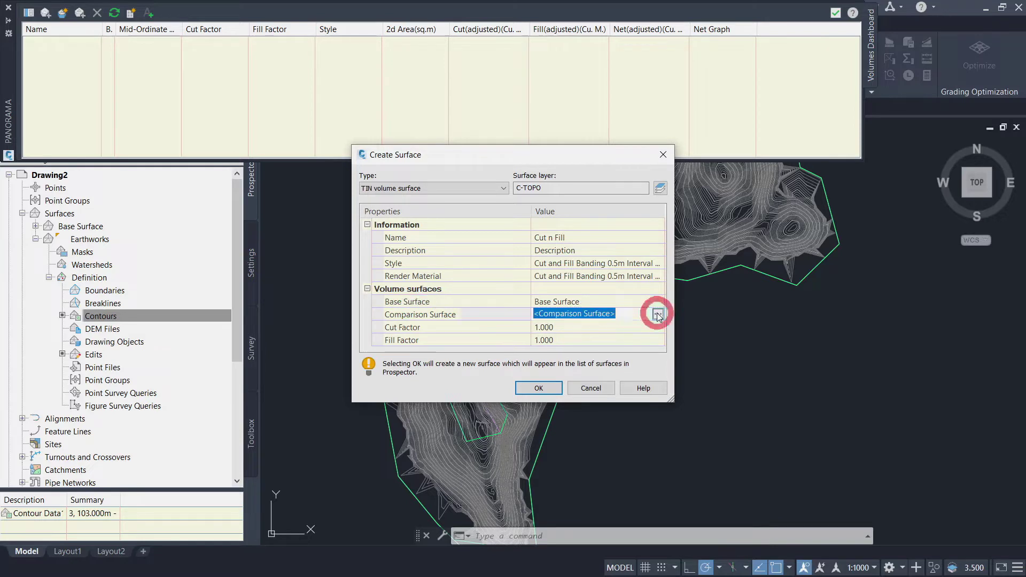
click(659, 317)
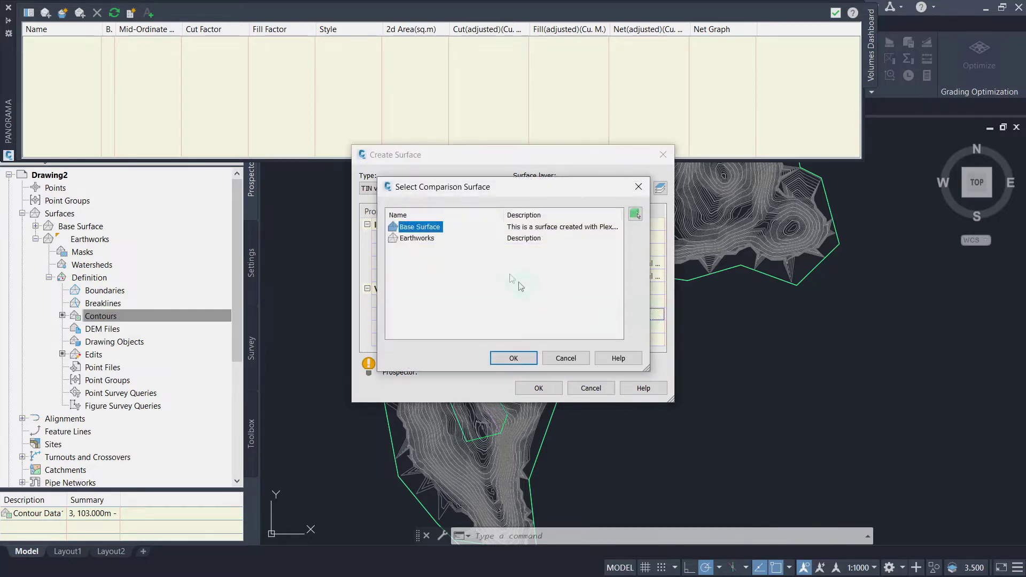
click(437, 240)
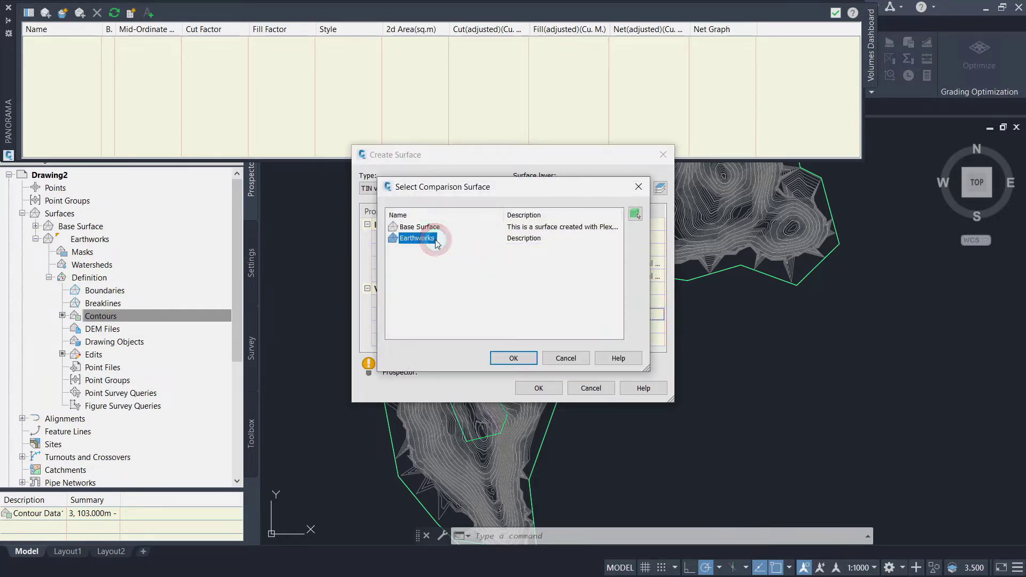
click(501, 357)
click(554, 387)
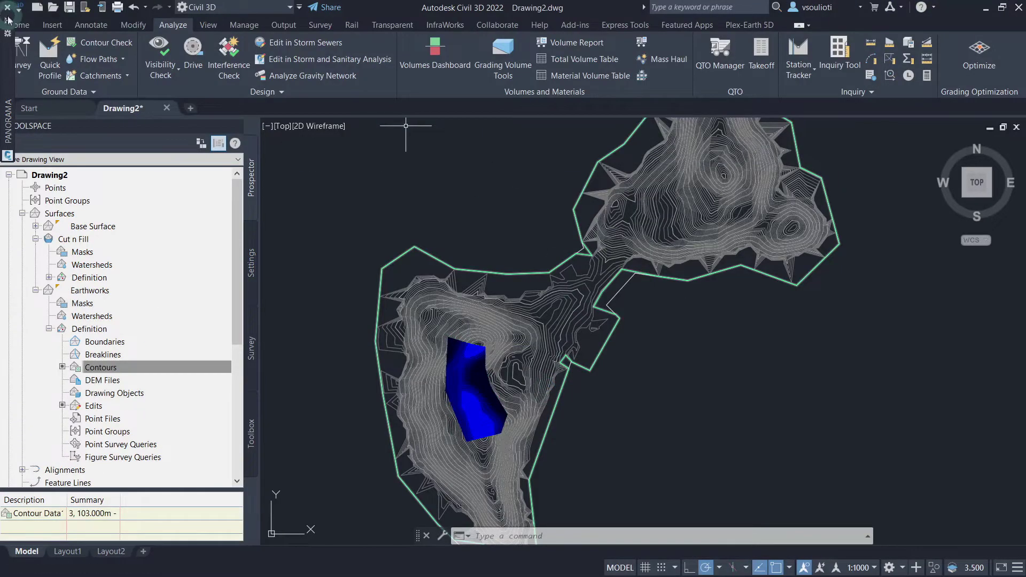
mouse_move(7, 20)
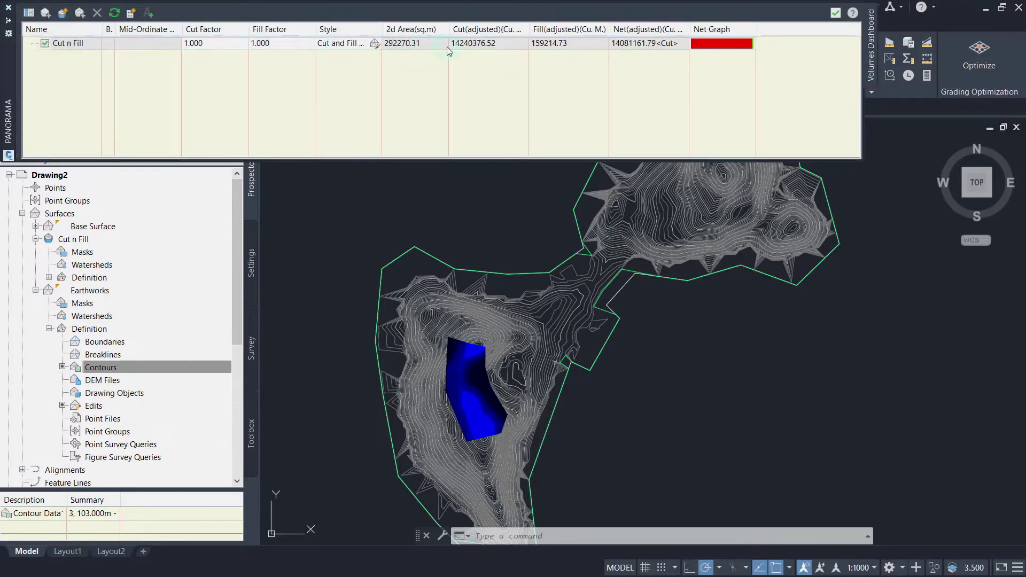
right_click(423, 45)
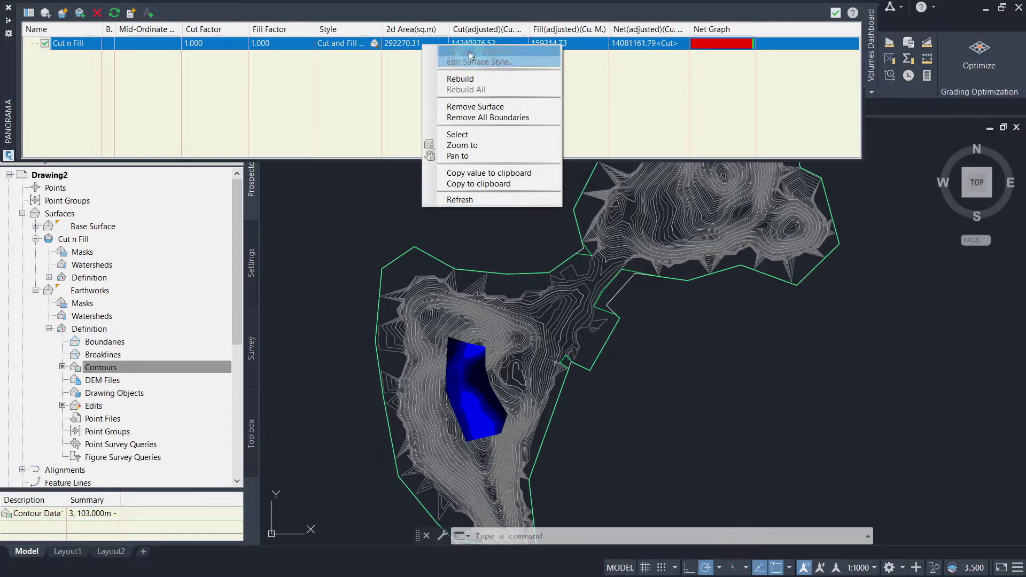
Generate 2 elevation ranges in the Cut n Fill surface analysis settings.
click(473, 61)
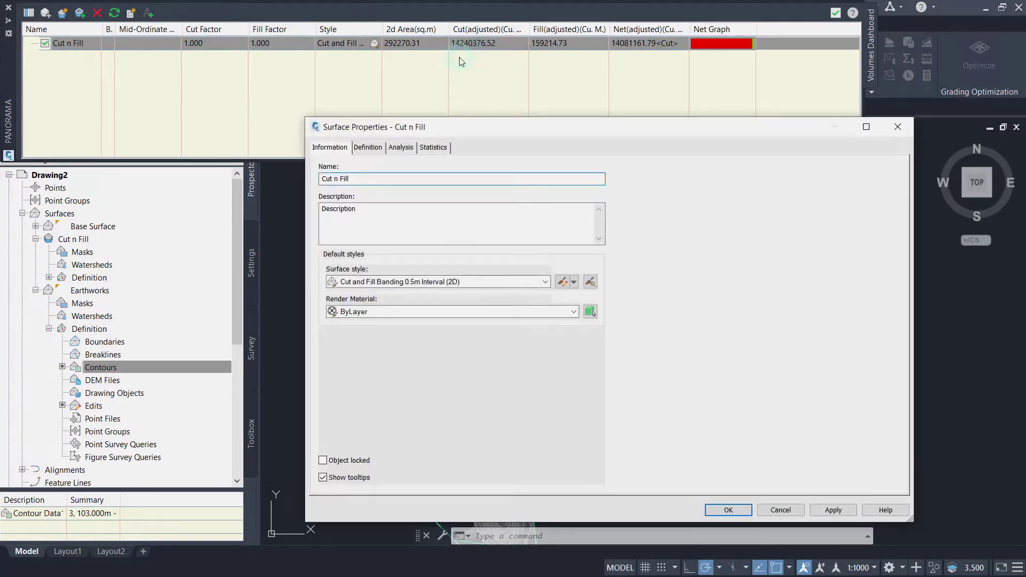
click(401, 148)
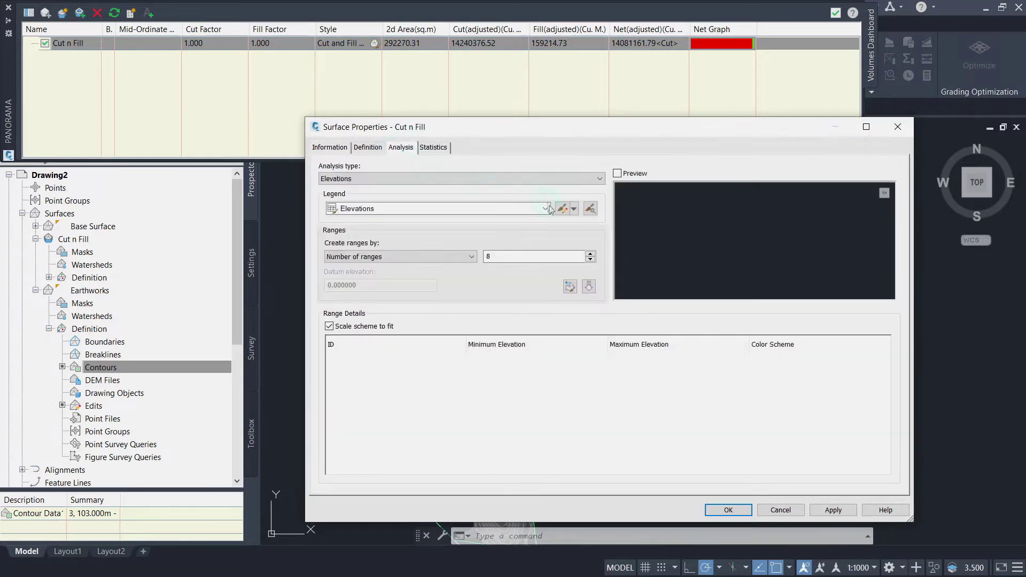
double_click(488, 257)
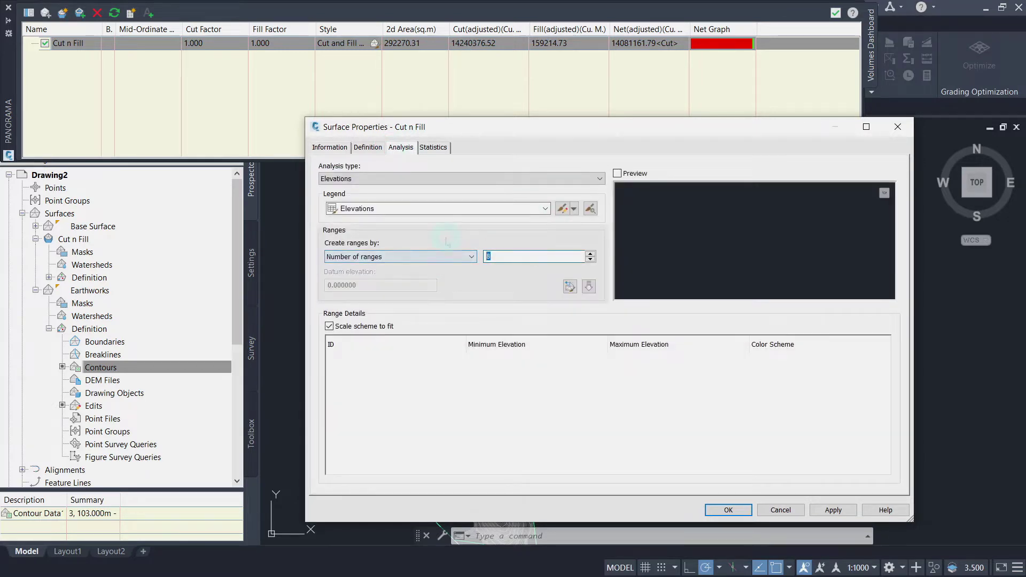
text(2)
click(589, 286)
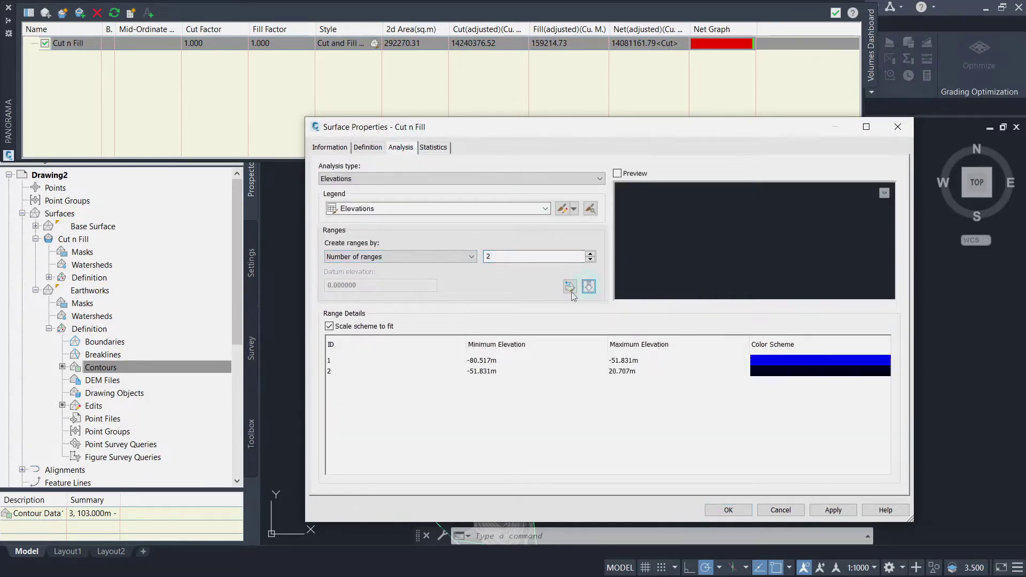
End the first range at 0 m and colour it red.
click(629, 363)
click(627, 362)
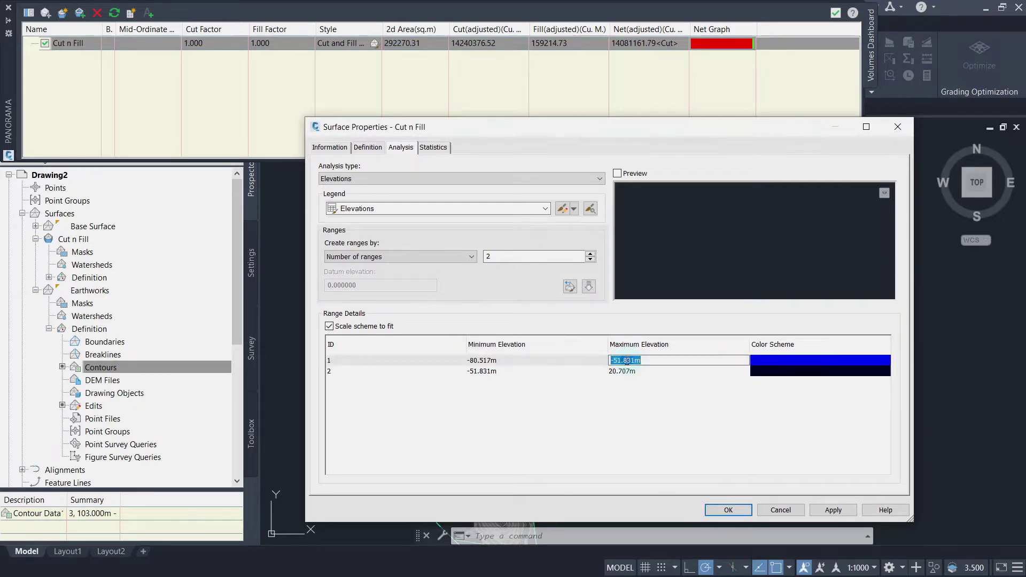
click(768, 360)
click(495, 282)
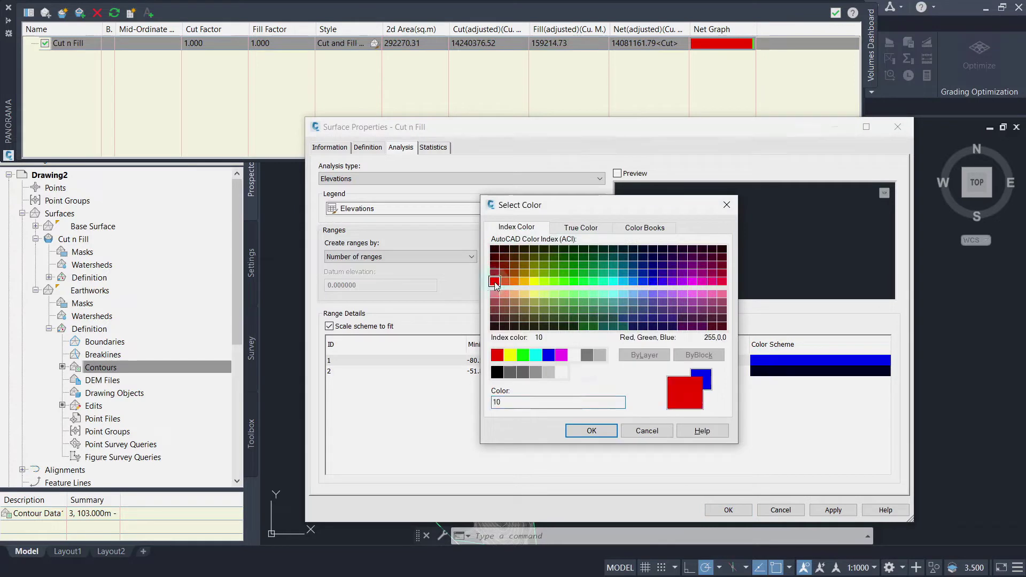
click(591, 431)
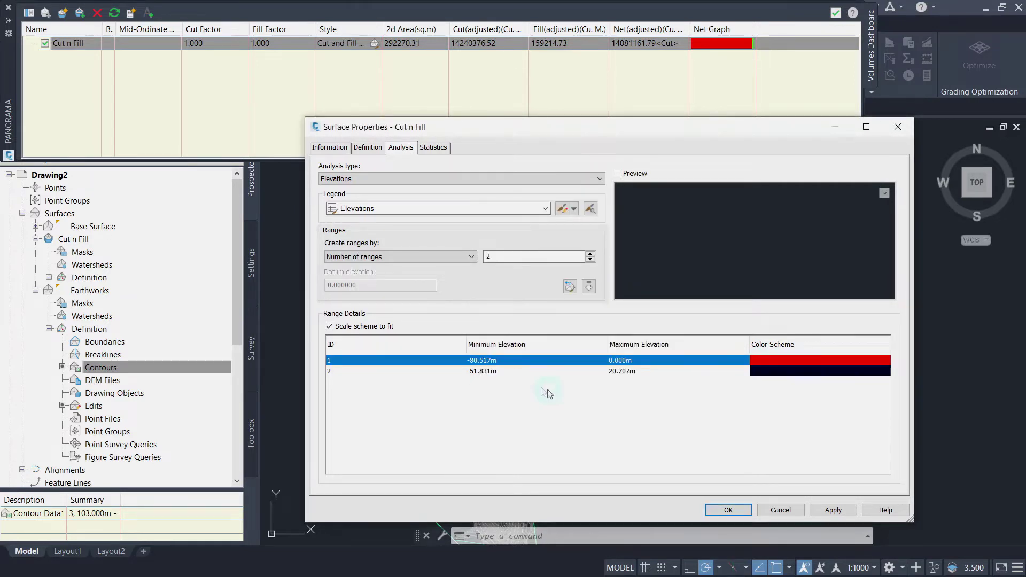
Start the second range at 0 m, colour it green, and apply the analysis.
click(481, 371)
click(480, 371)
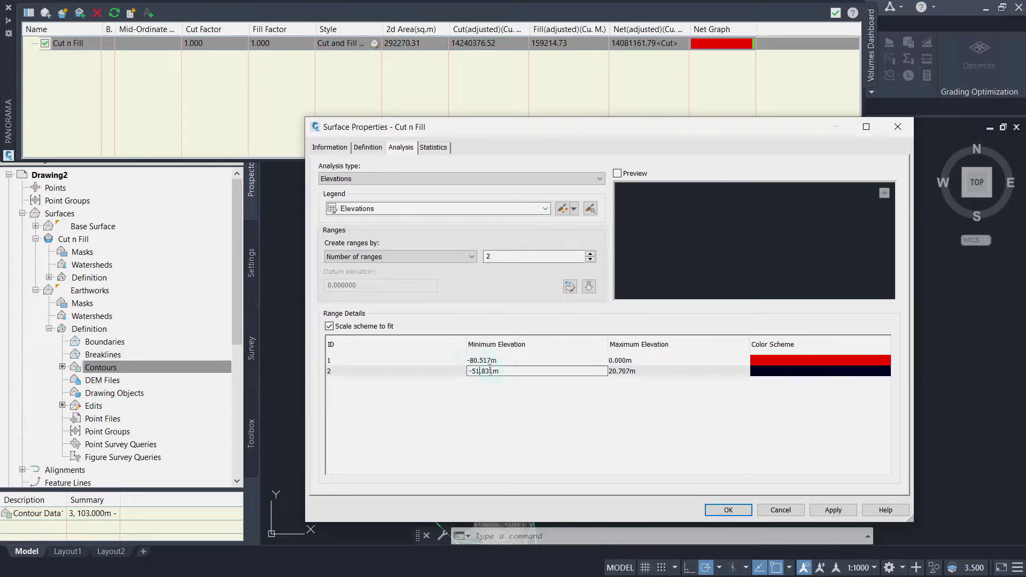
drag(490, 371, 412, 374)
click(836, 371)
click(836, 371)
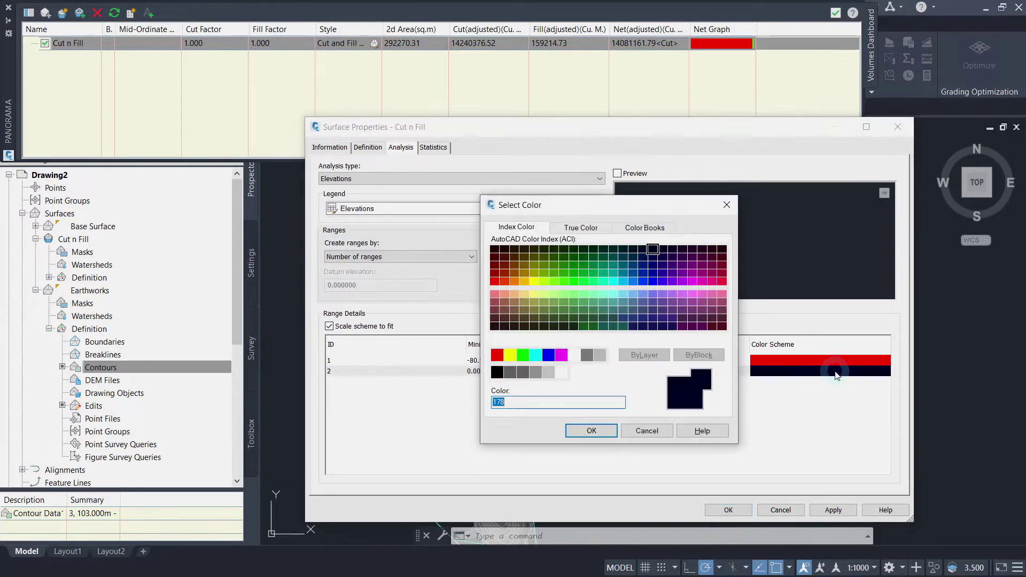
click(585, 281)
click(594, 430)
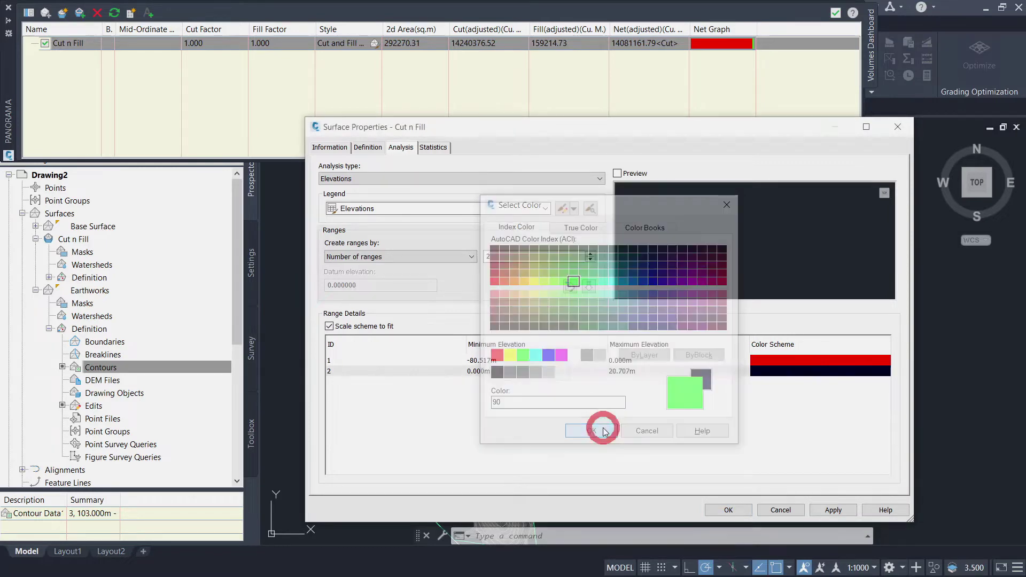
click(727, 510)
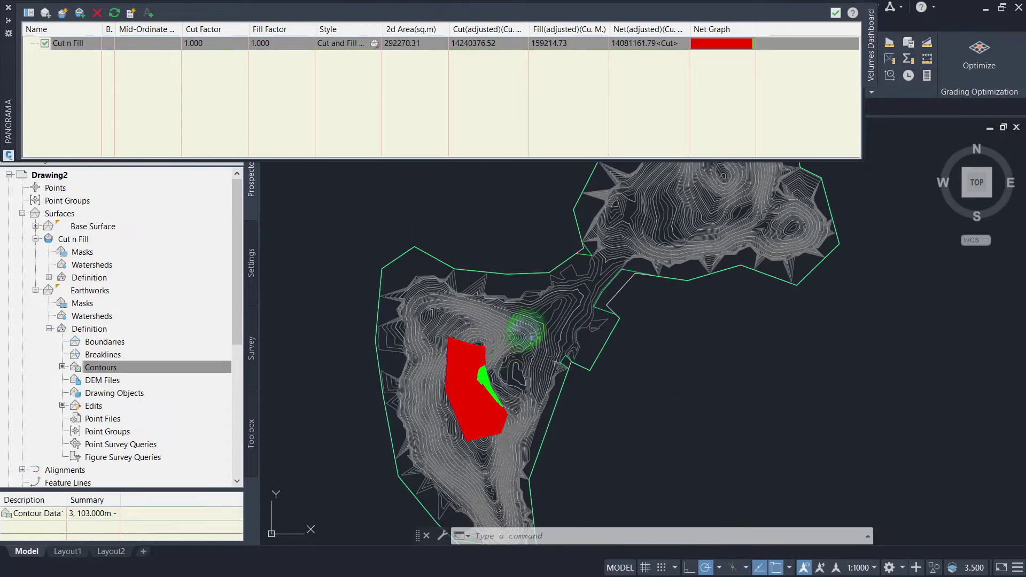
Add Quick View satellite imagery over a rectangle enclosing the cut-fill area.
scroll(478, 282, up, 3)
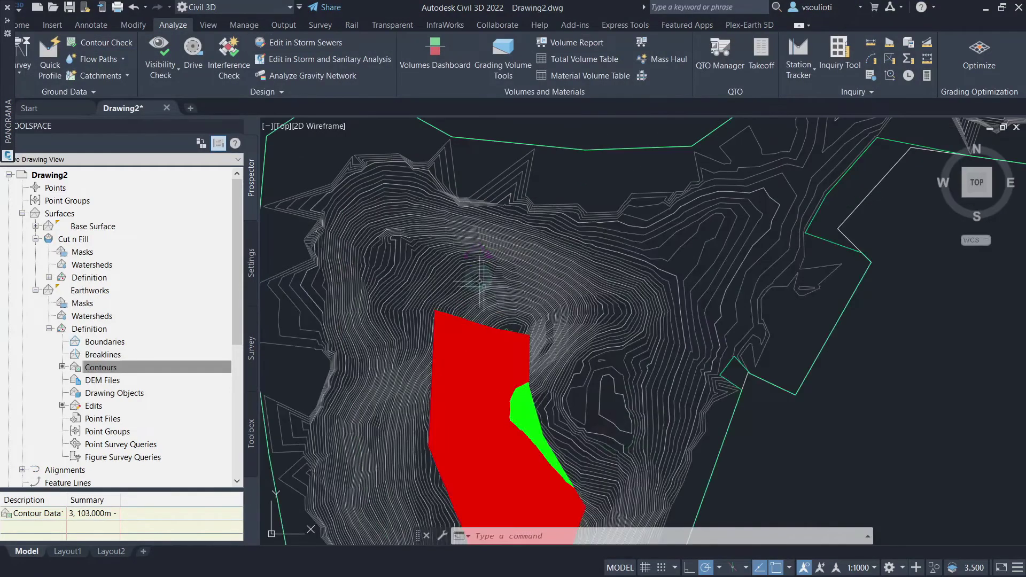
middle_drag(602, 431, 614, 321)
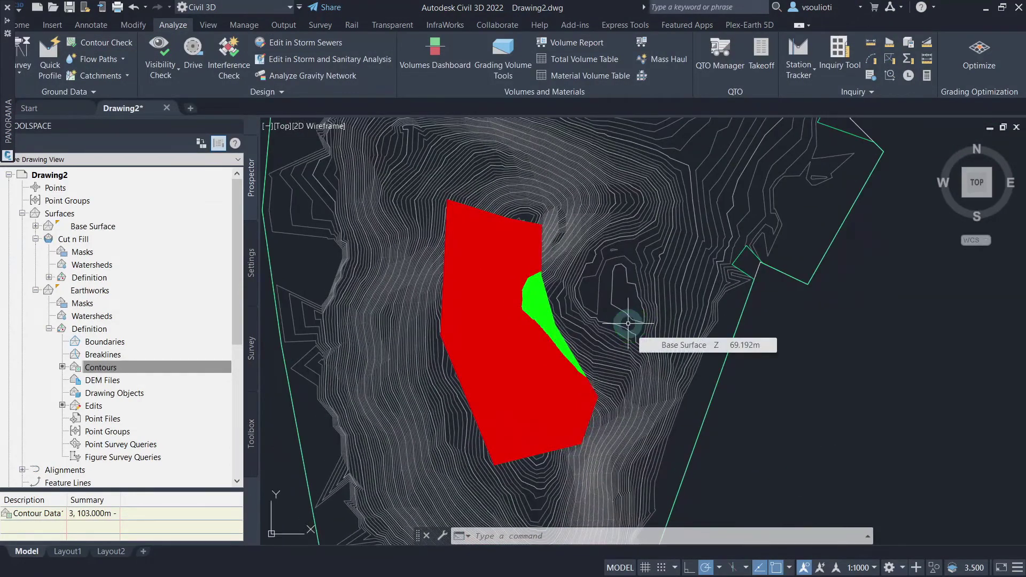
click(735, 25)
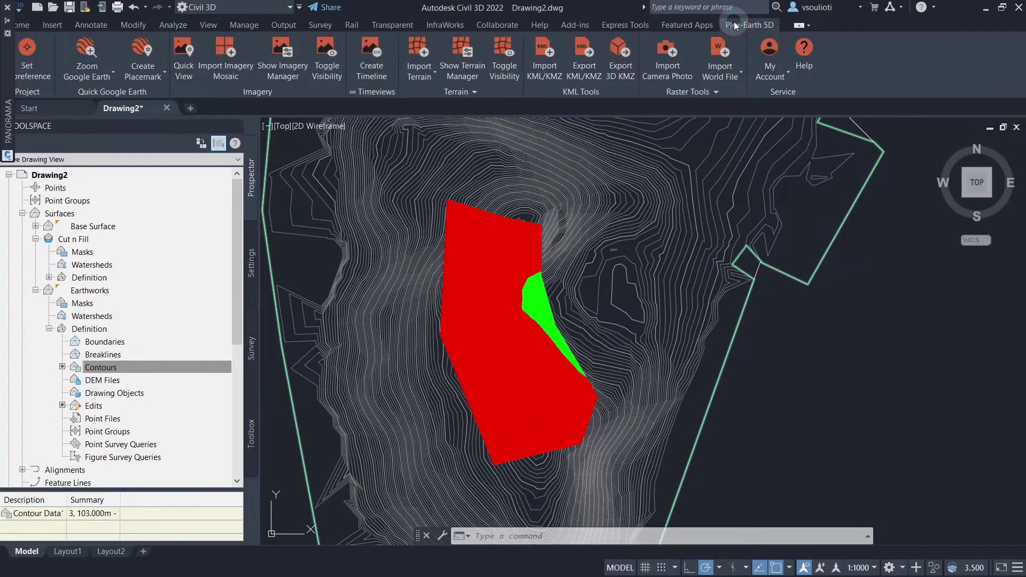
click(183, 55)
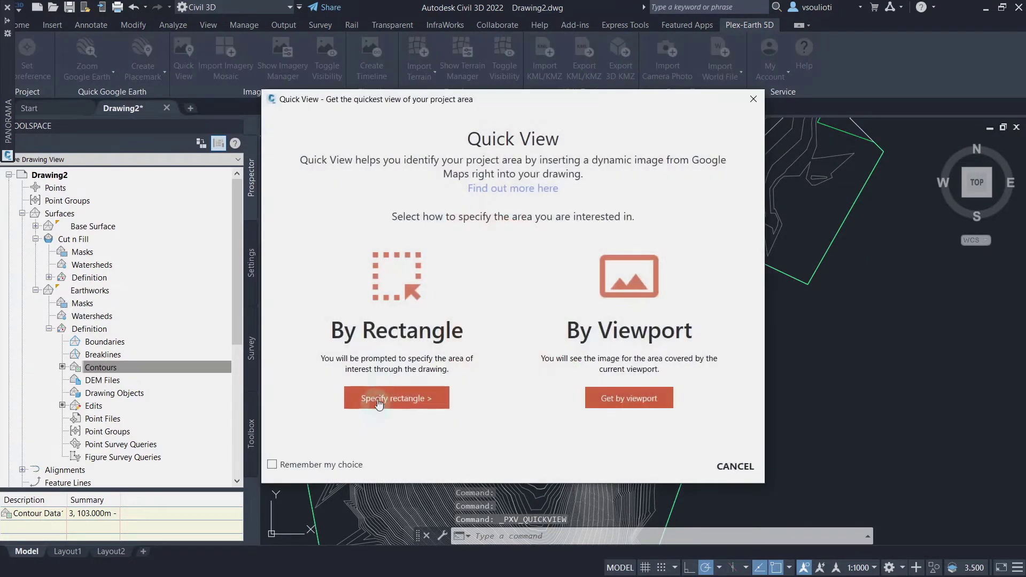
click(390, 396)
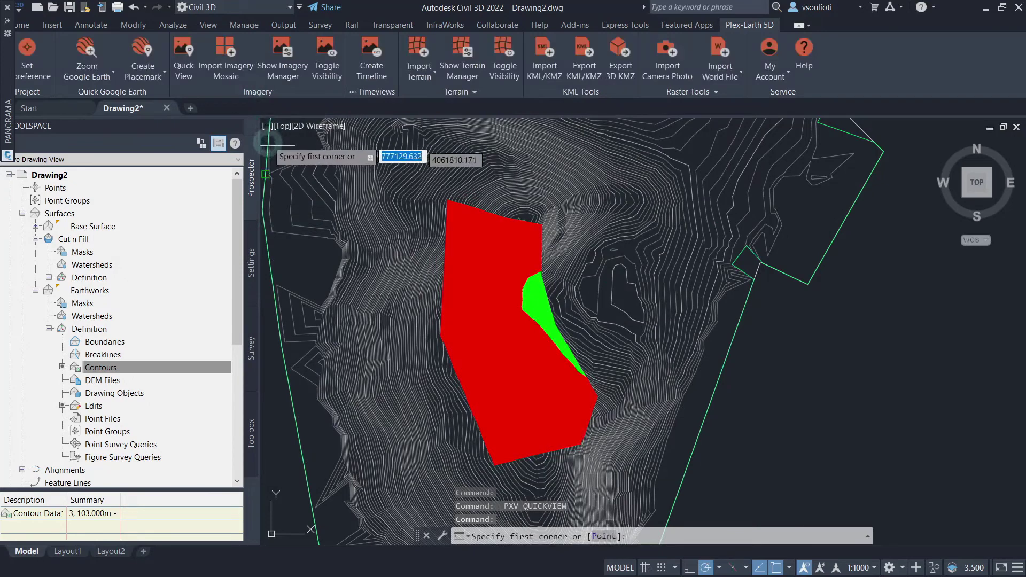
click(273, 120)
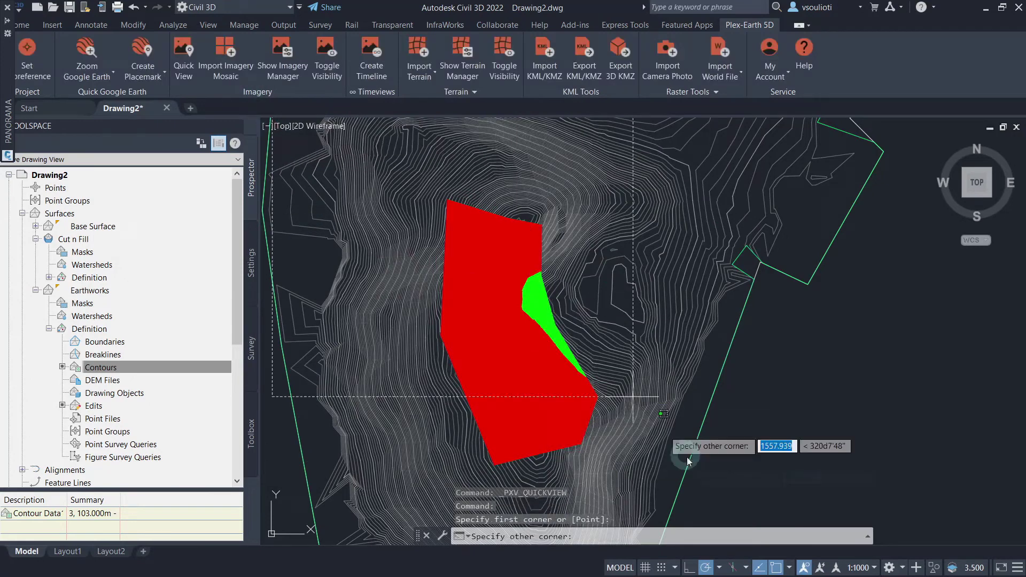
click(771, 498)
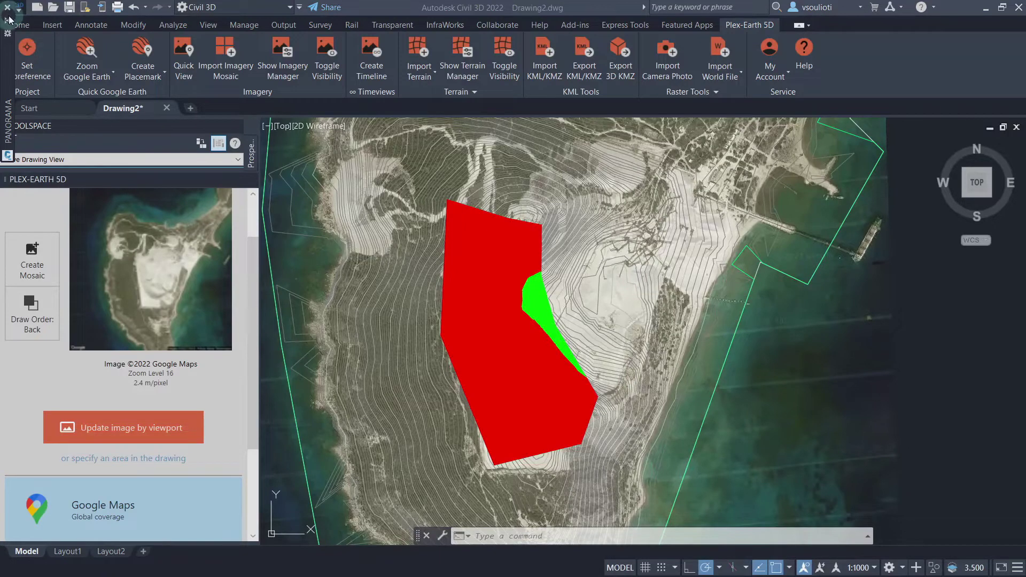
mouse_move(8, 21)
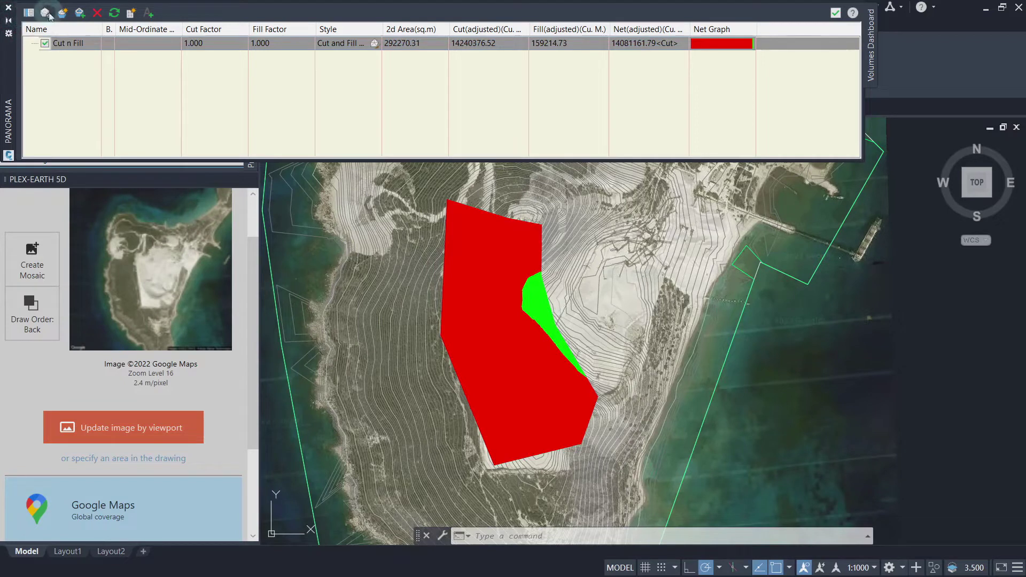
click(132, 15)
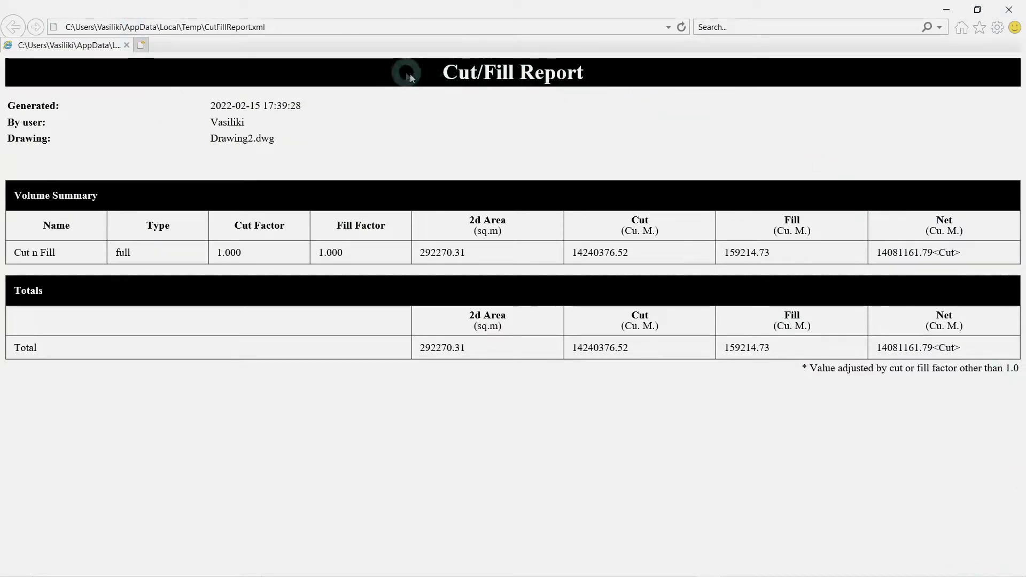
click(1010, 11)
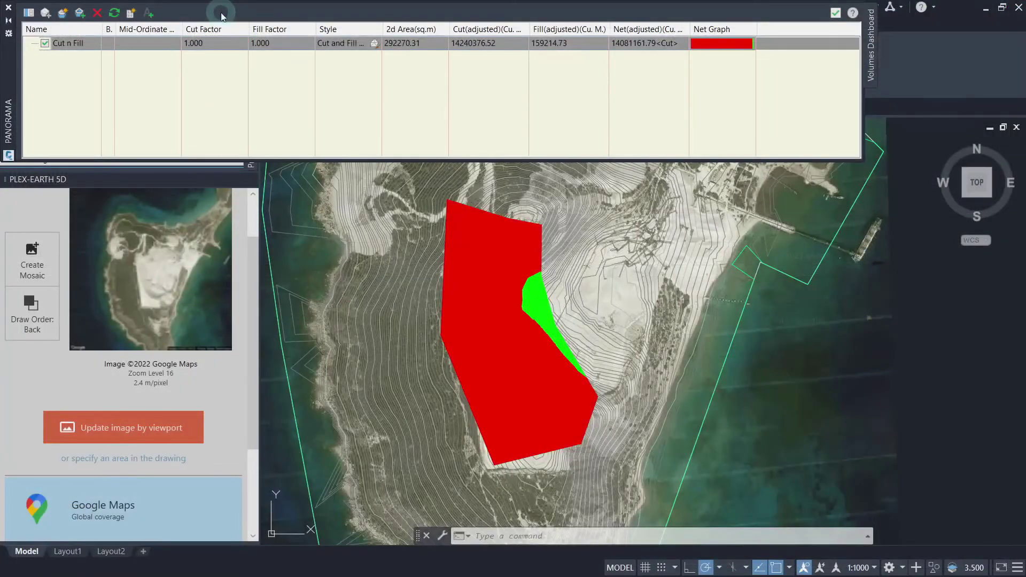
click(8, 20)
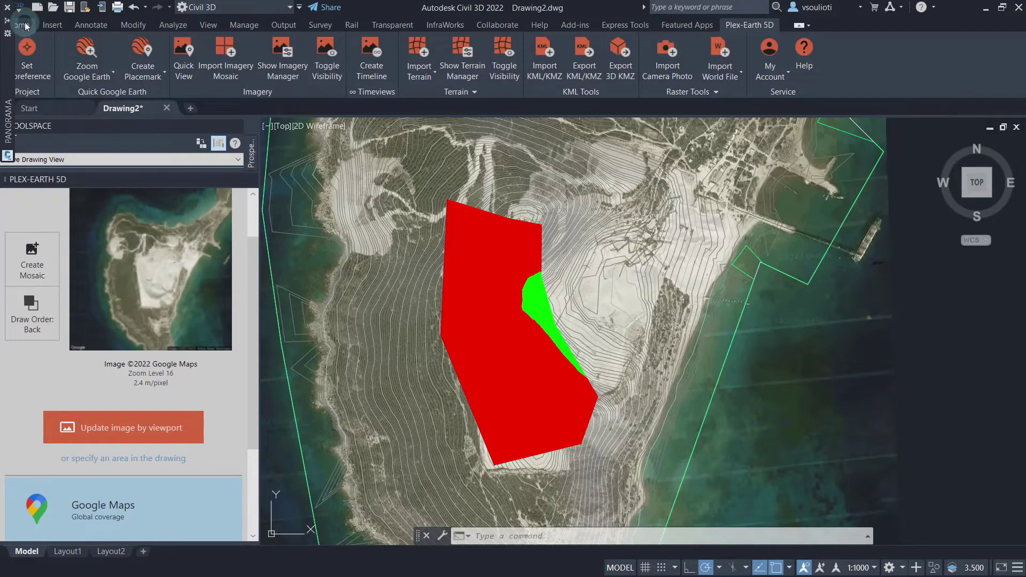
Return to the Home tab and hide the Plex-Earth imagery panel to reveal Prospector.
click(24, 25)
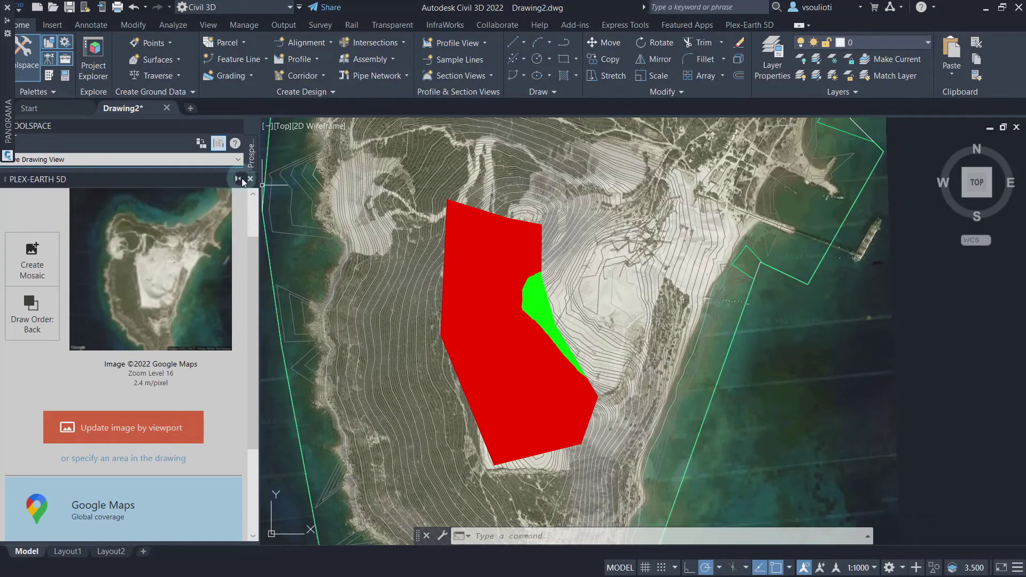
click(239, 180)
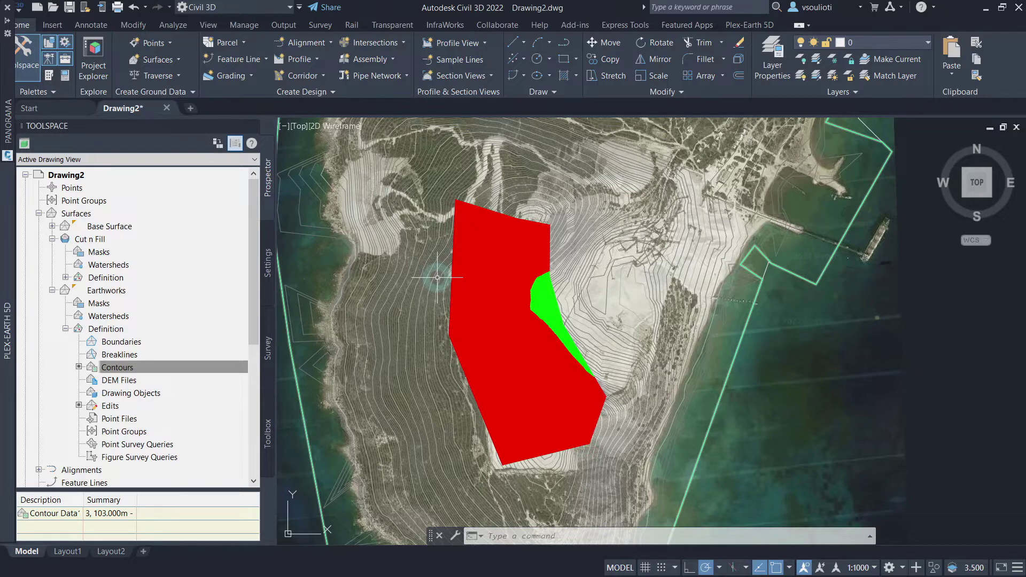
click(503, 534)
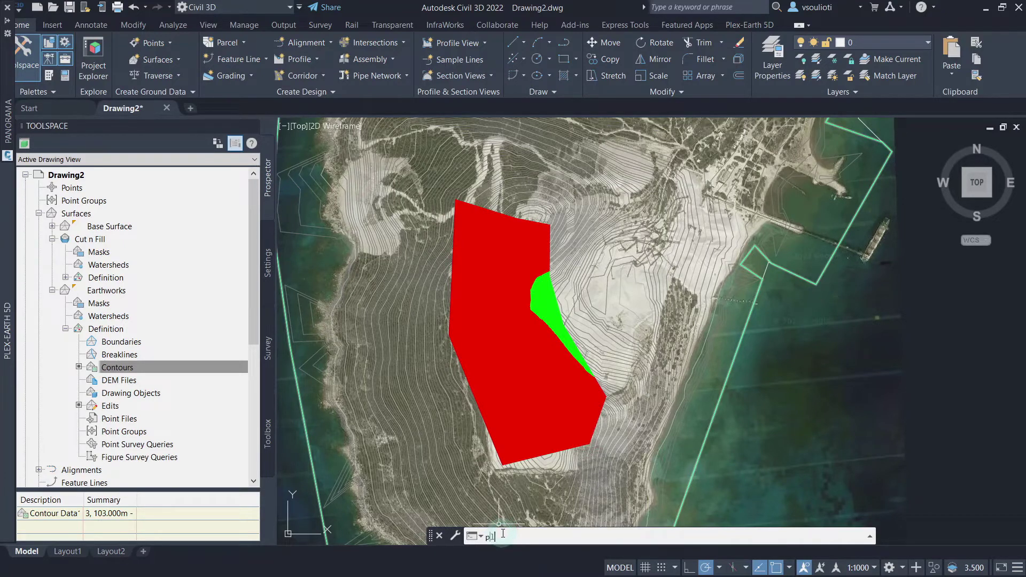
Draw an eight-vertex PLINE crossing the red cut area and following the green fill edge.
text(pli)
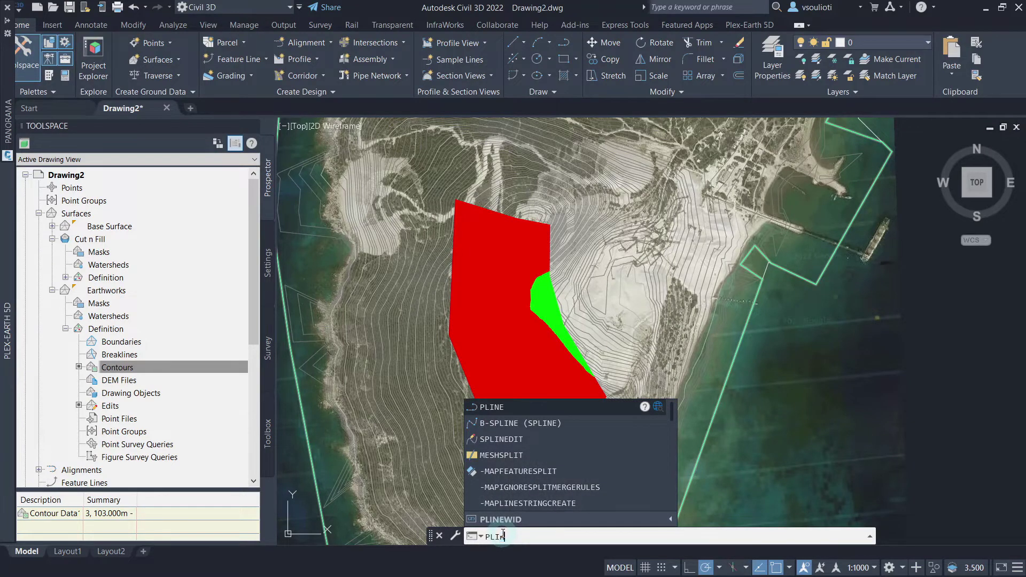
text(ne)
key(Return)
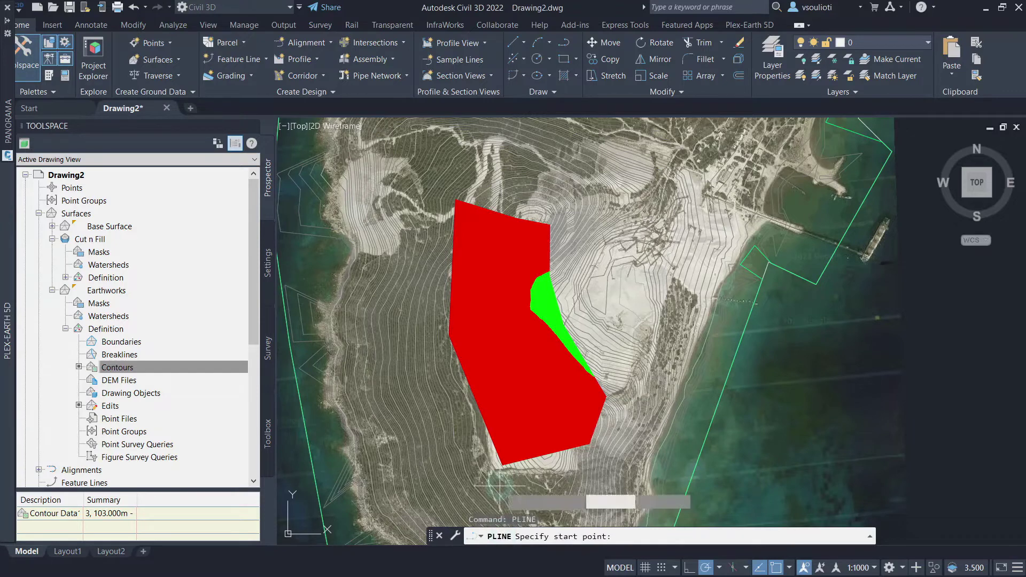
click(536, 195)
click(514, 235)
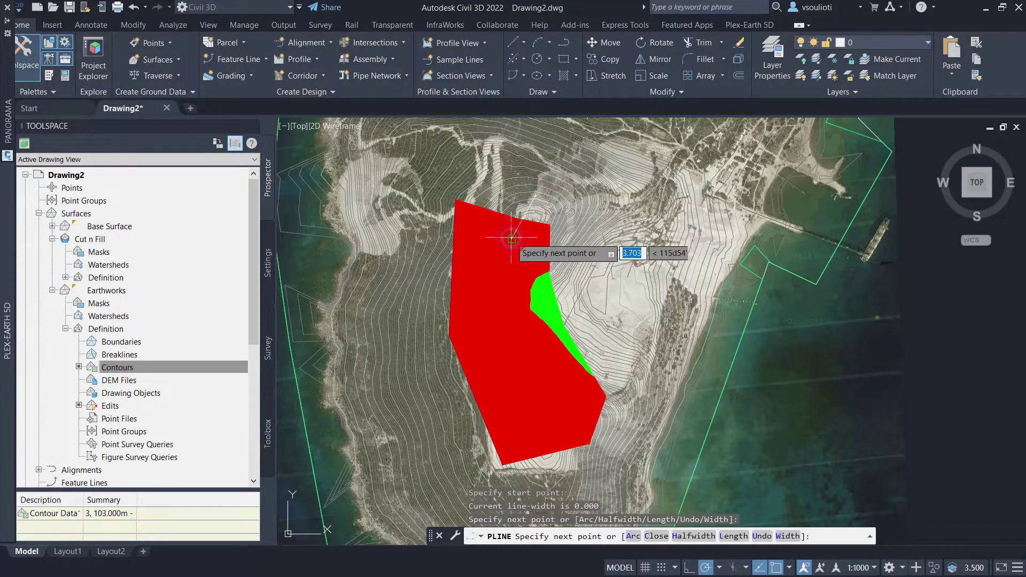
click(494, 295)
click(509, 324)
click(554, 296)
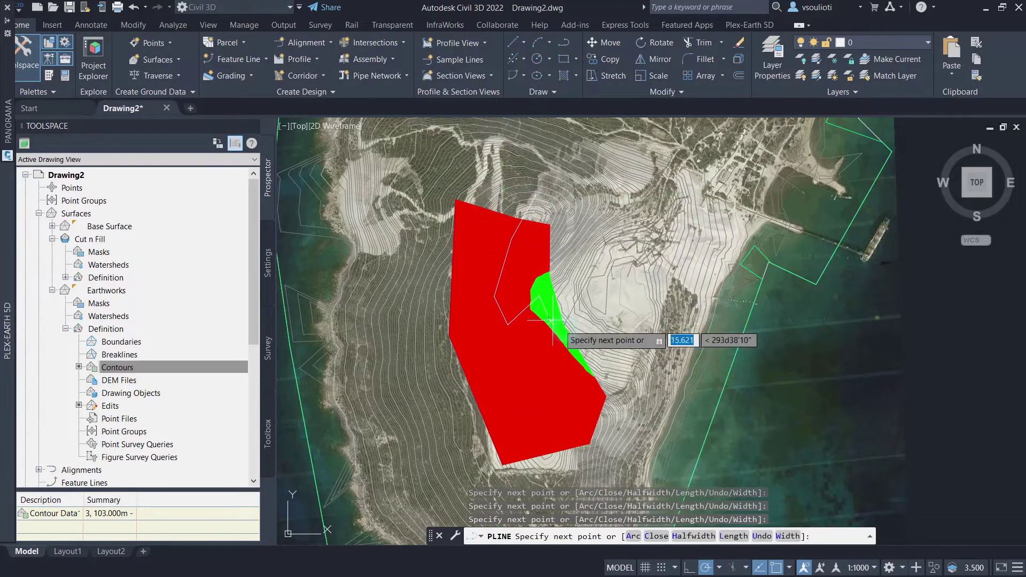
click(563, 346)
click(557, 368)
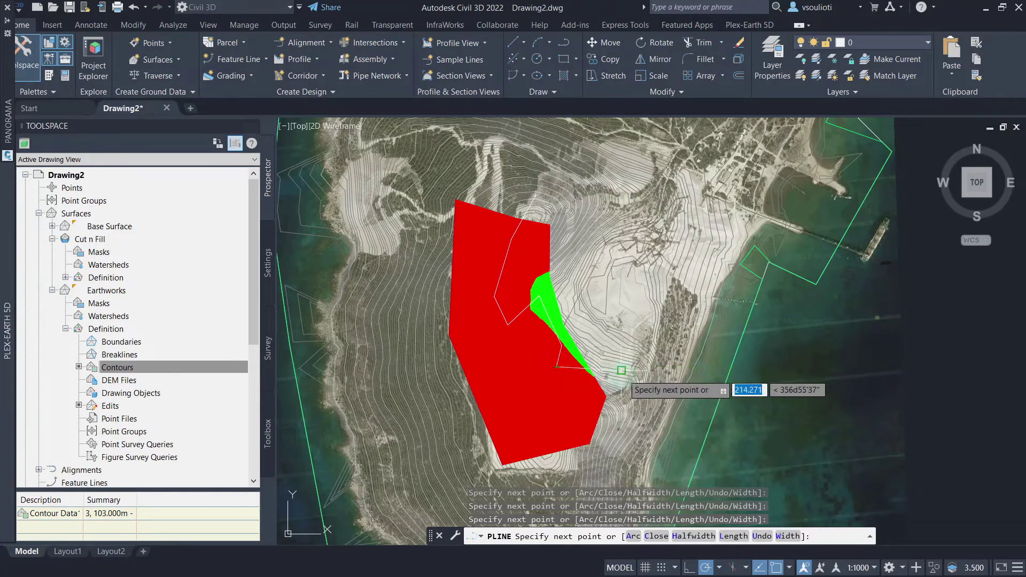
click(596, 380)
key(Return)
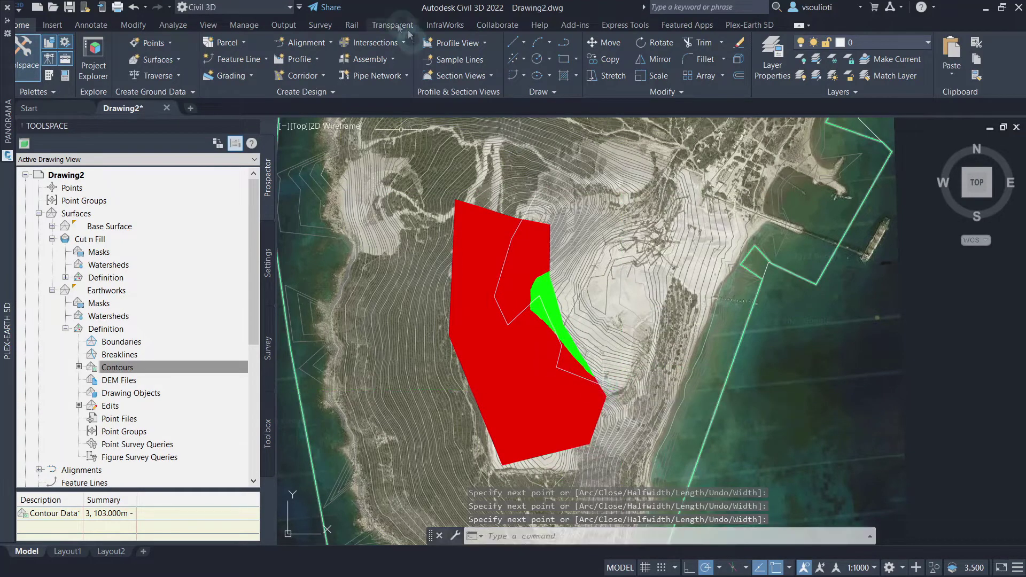
Create a centerline alignment from the drawn polyline, accepting its default direction.
click(311, 46)
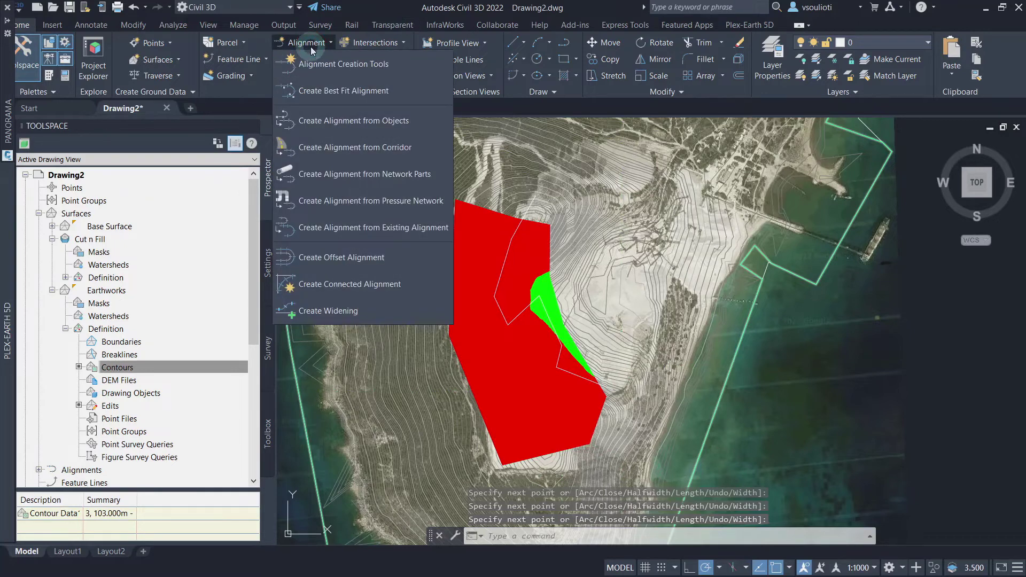
click(358, 122)
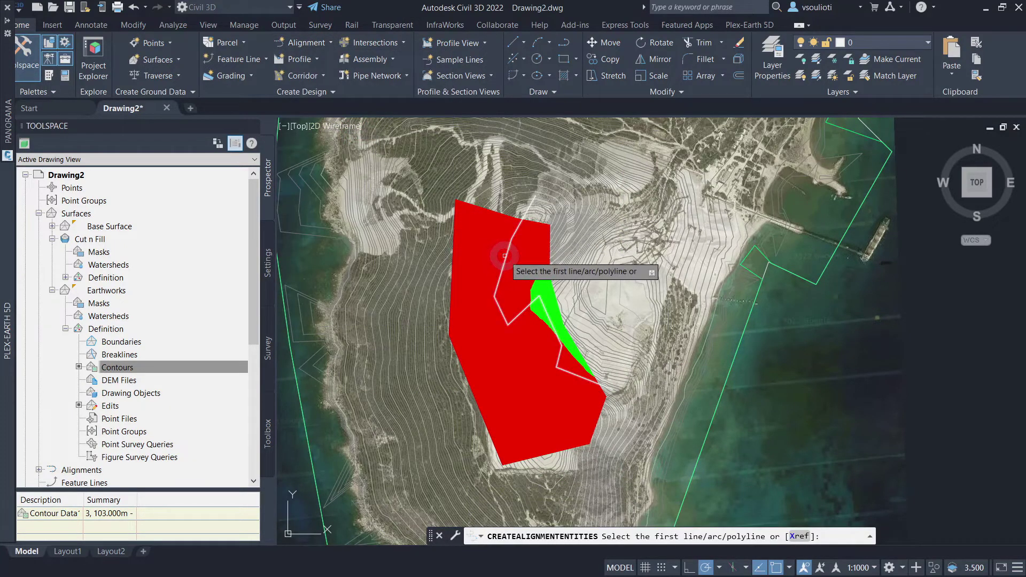
click(506, 256)
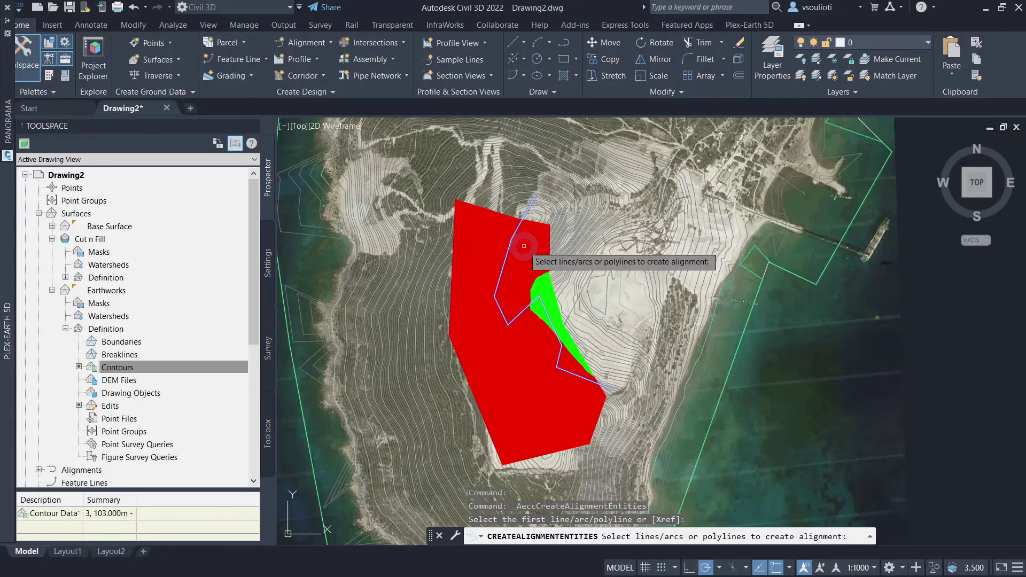
key(Return)
key(Return)
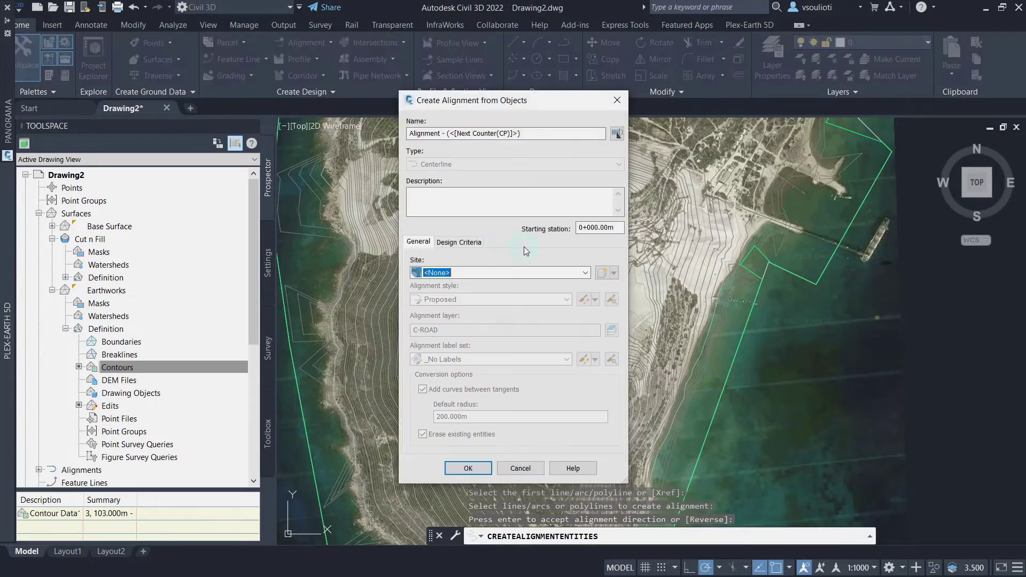
click(469, 468)
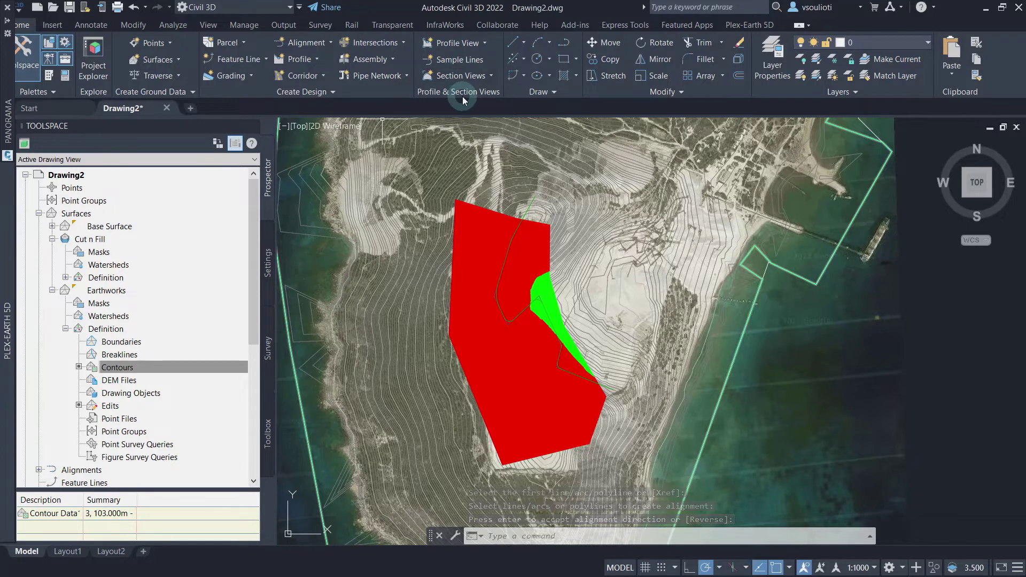
Add a sample line group to Alignment - (3) with lines every 20 m by station range.
click(451, 64)
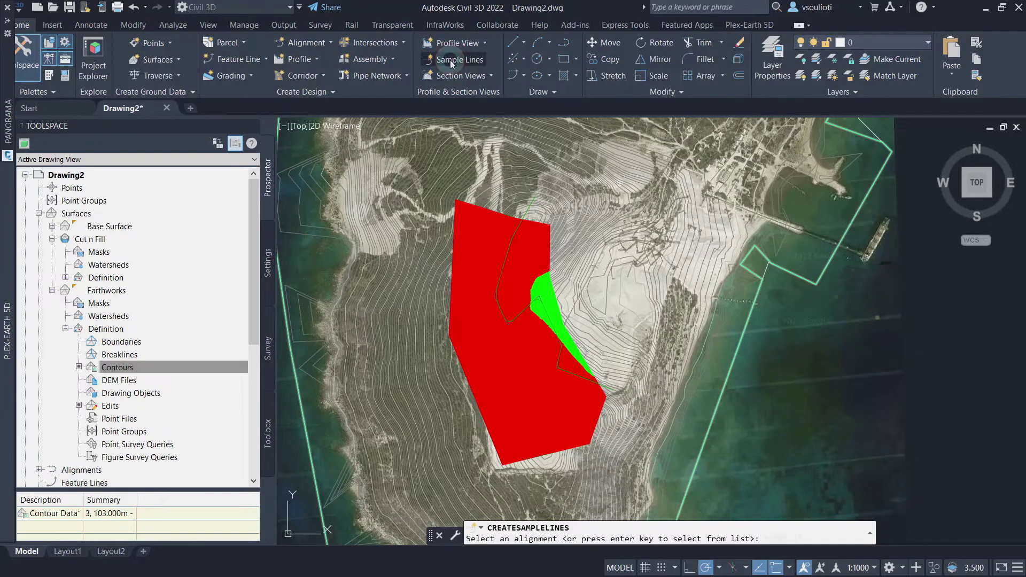
click(450, 60)
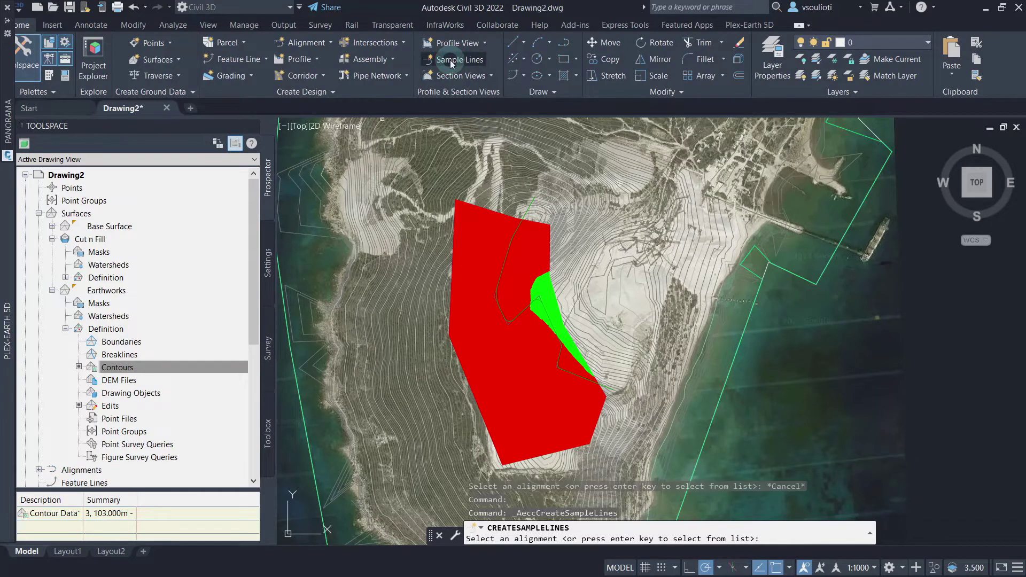
click(505, 275)
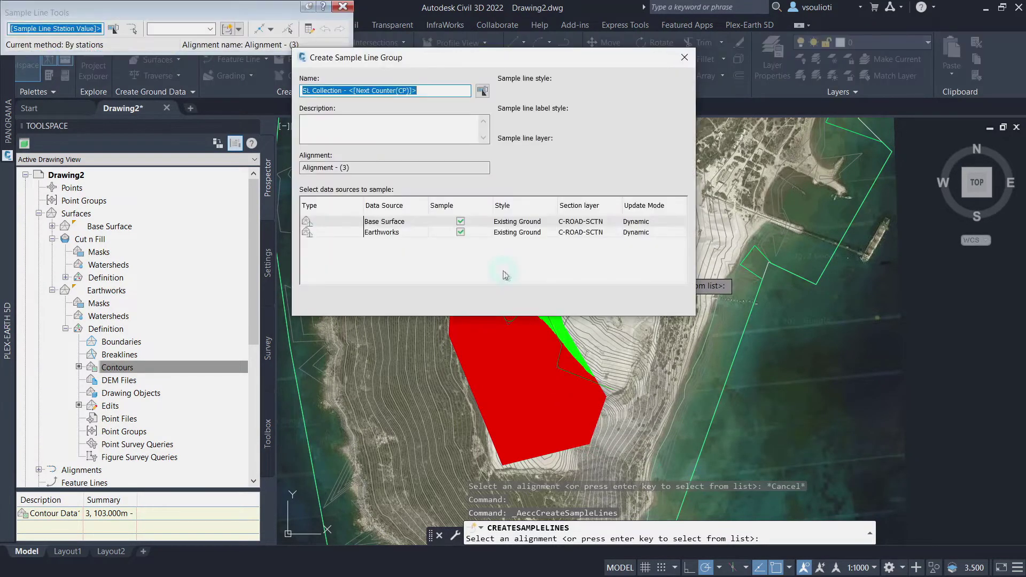
click(556, 301)
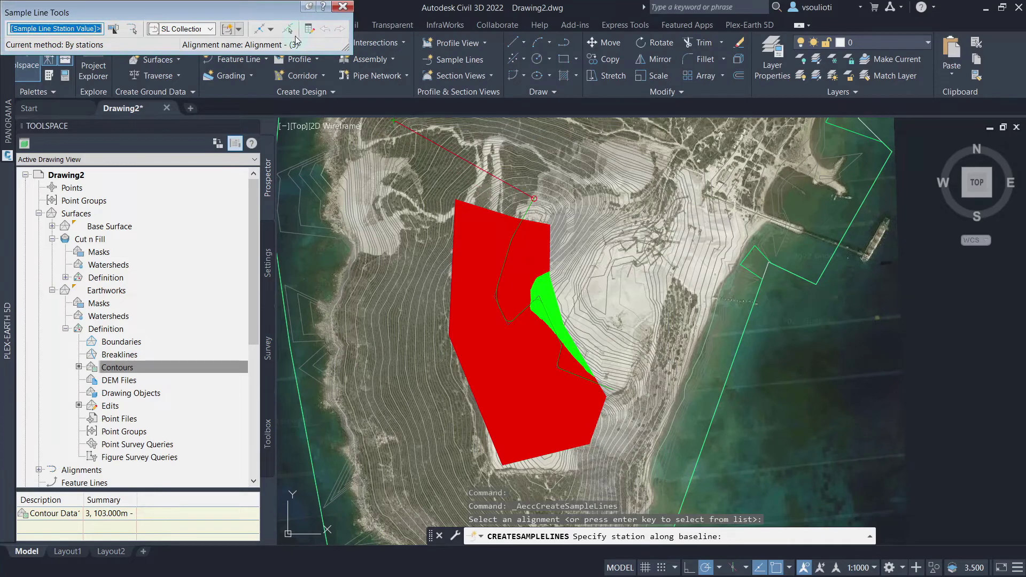
click(272, 31)
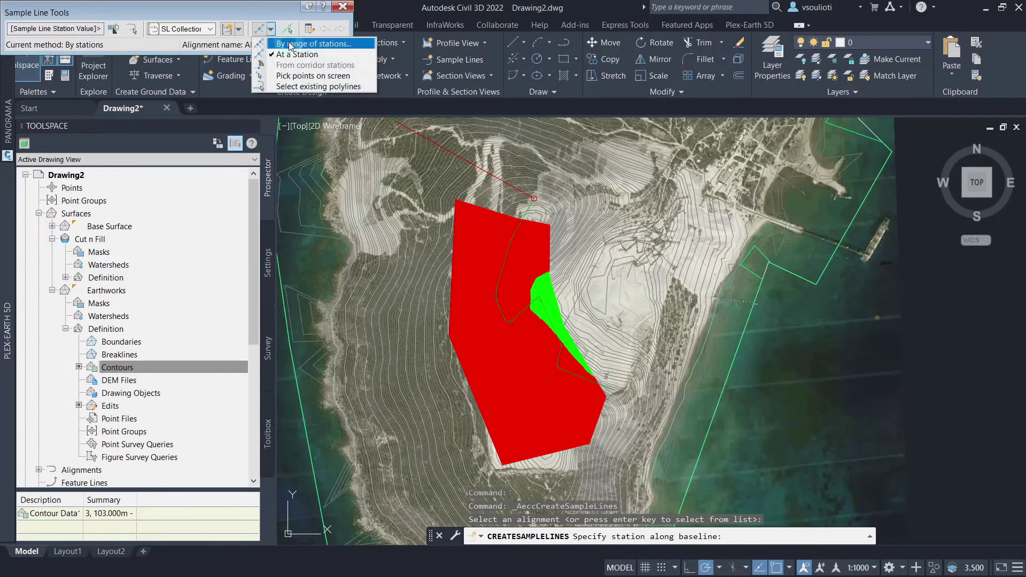
click(290, 44)
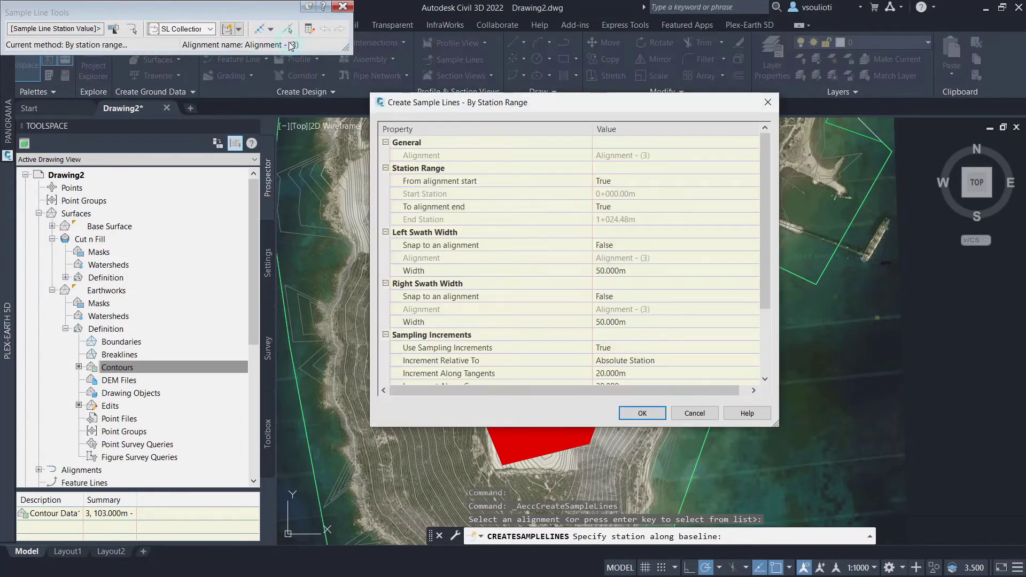
drag(539, 99, 484, 98)
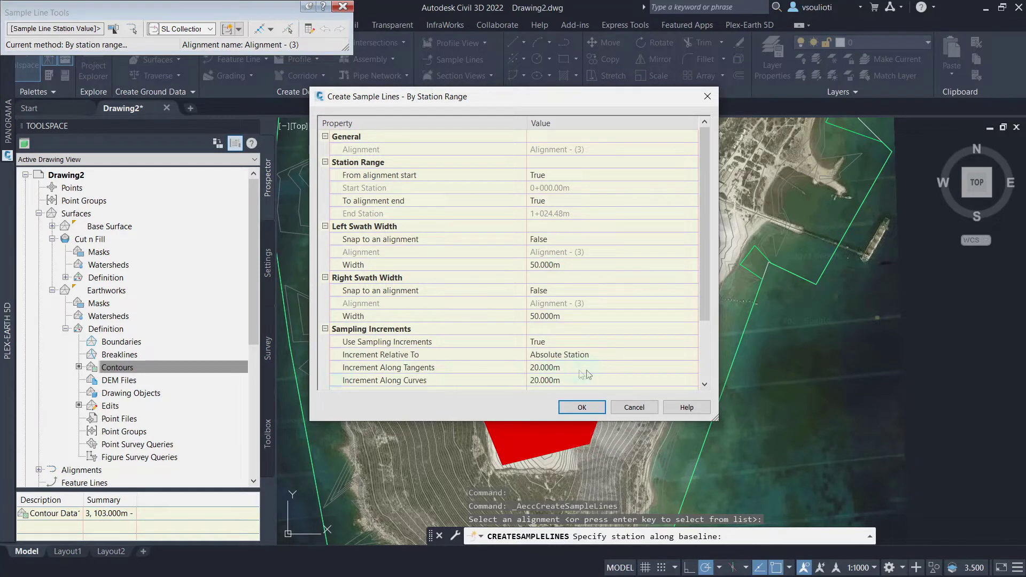
scroll(603, 267, down, 1)
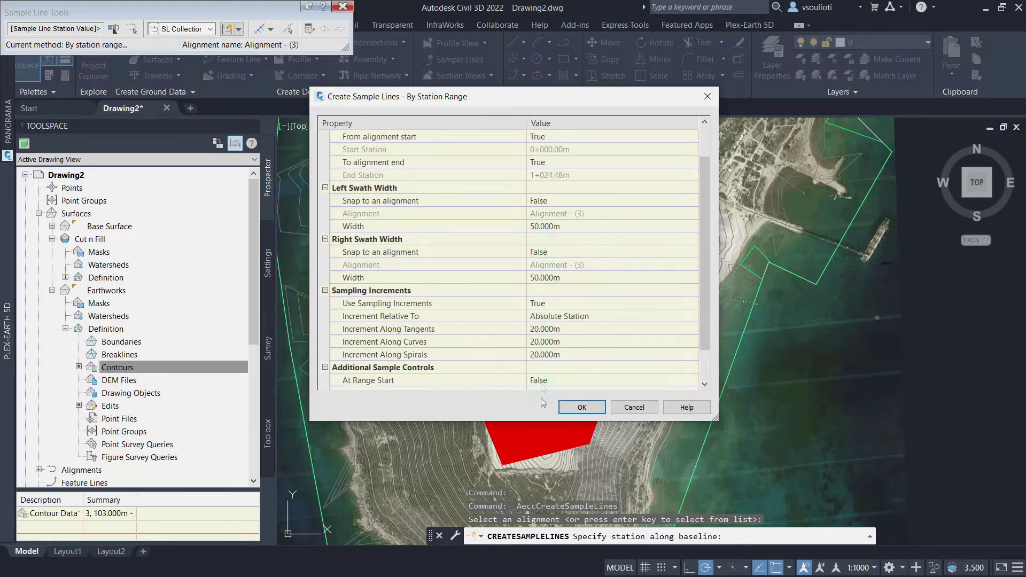
click(582, 407)
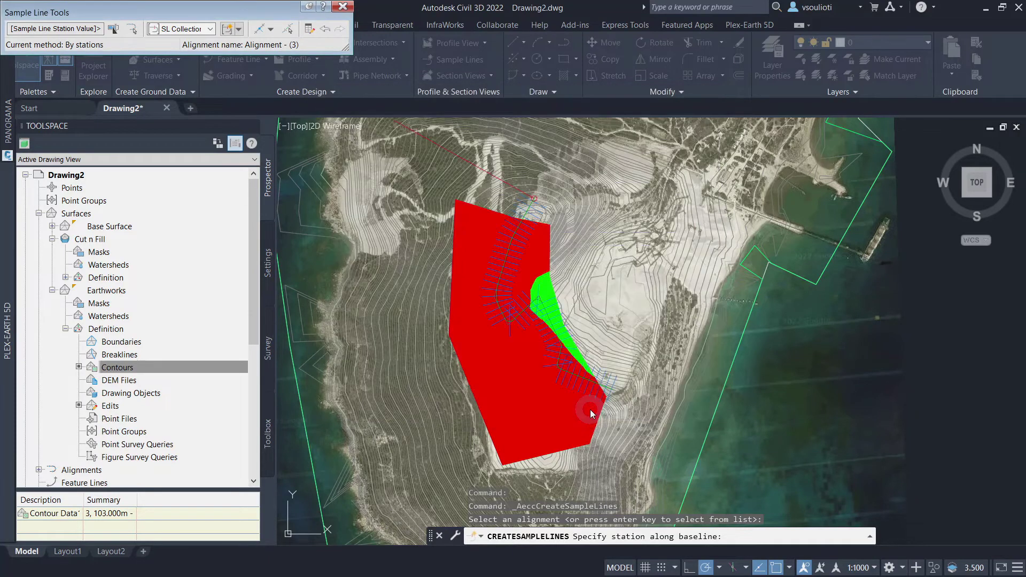
Add one extra sample line at a picked station, with left and right swath widths picked on the drawing.
click(575, 234)
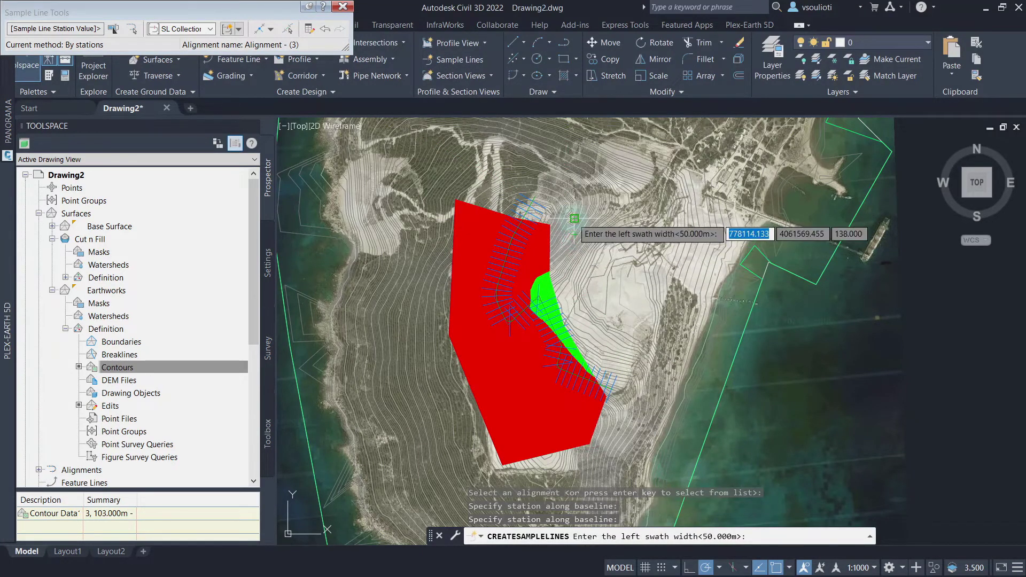
click(570, 276)
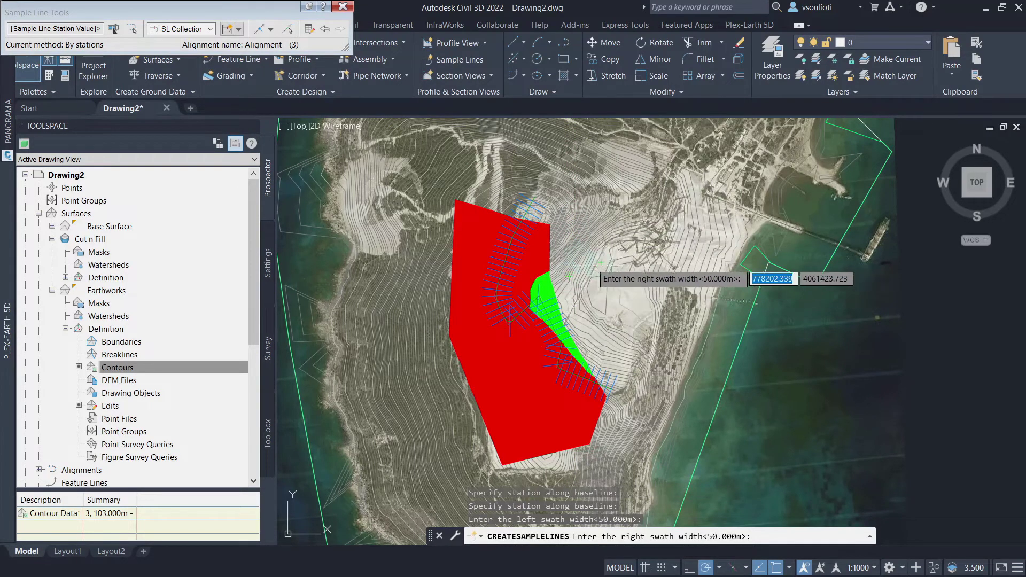
click(565, 260)
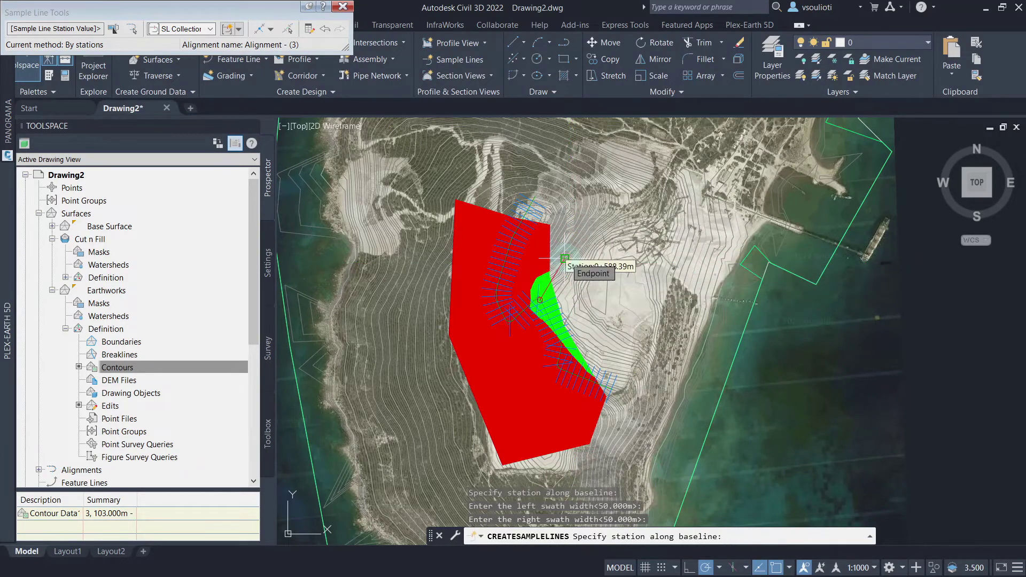
key(Return)
scroll(563, 247, up, 6)
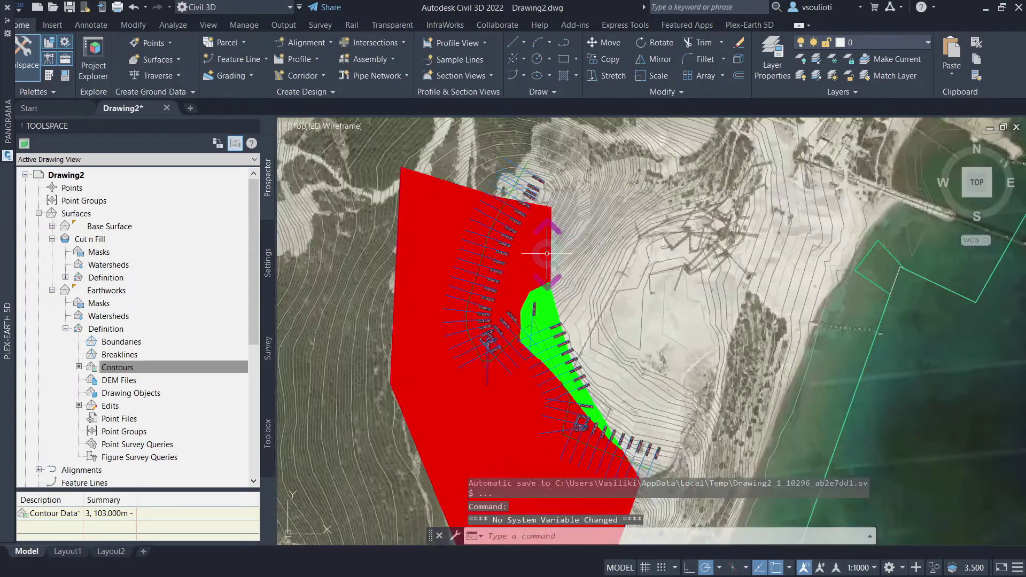
scroll(804, 279, down, 2)
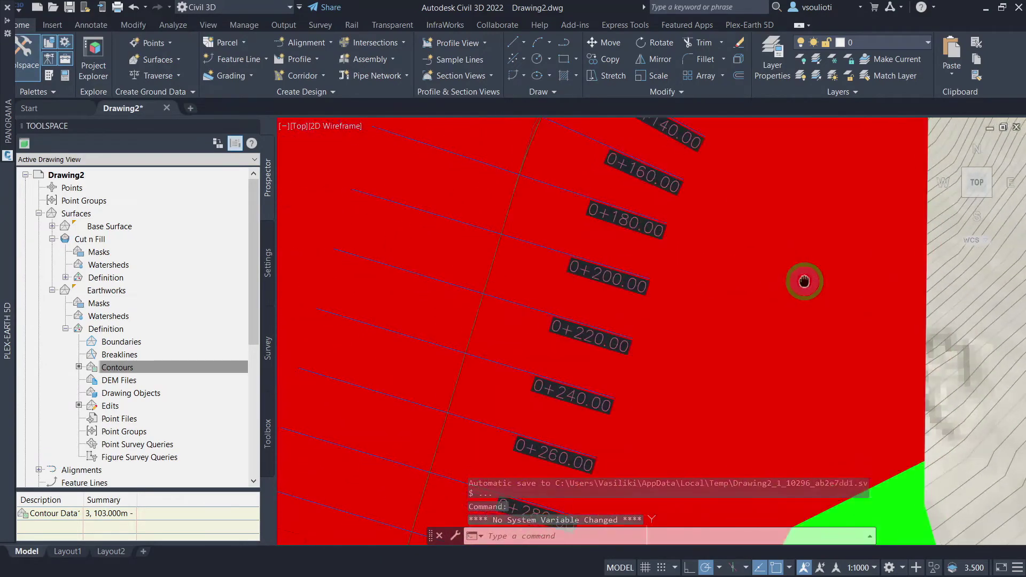
scroll(651, 284, down, 4)
scroll(649, 275, down, 2)
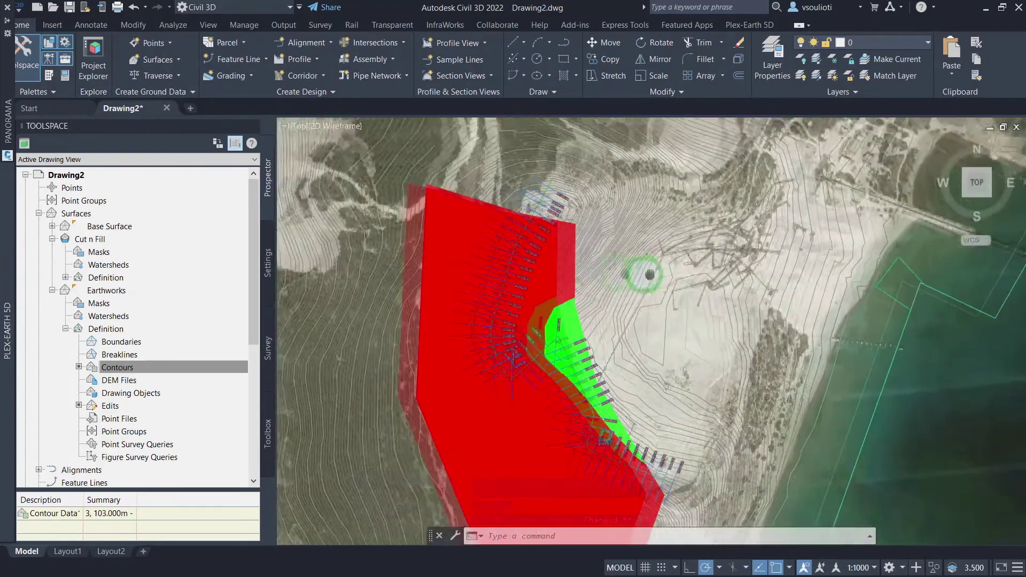
middle_drag(648, 275, 344, 270)
scroll(653, 348, down, 5)
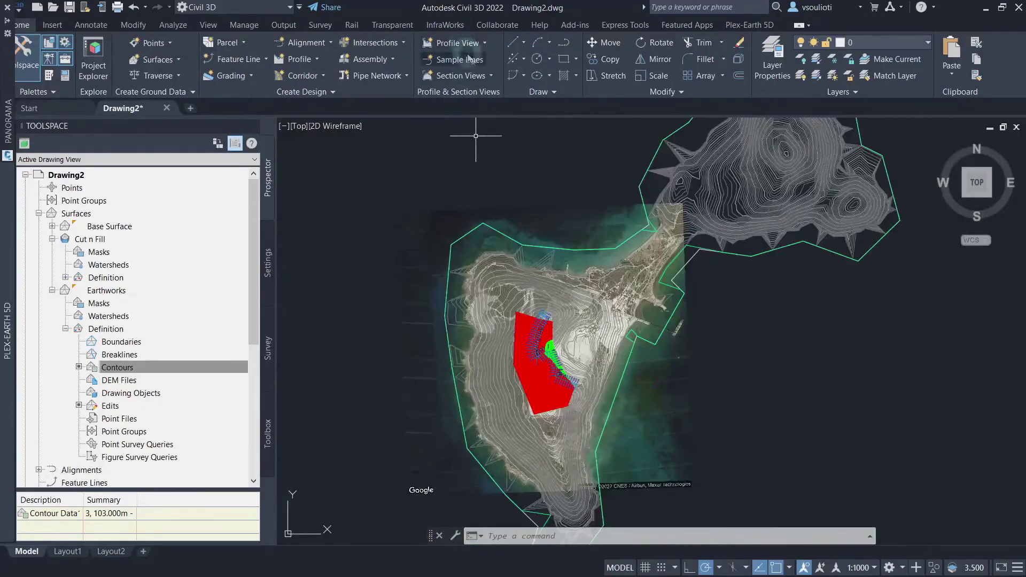
Set up multiple section views for the alignment and run Create Section Views.
click(488, 77)
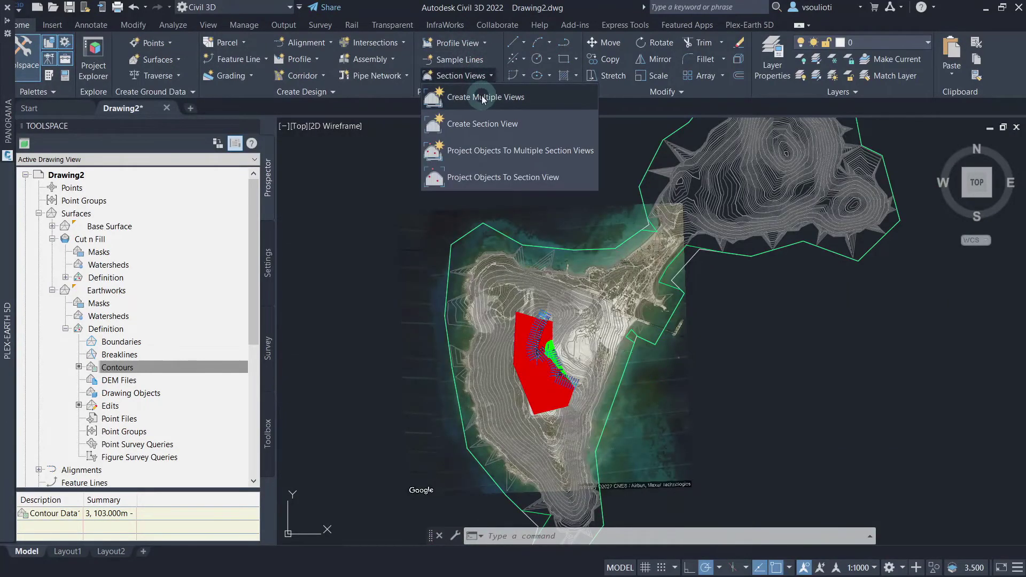
click(484, 97)
click(608, 246)
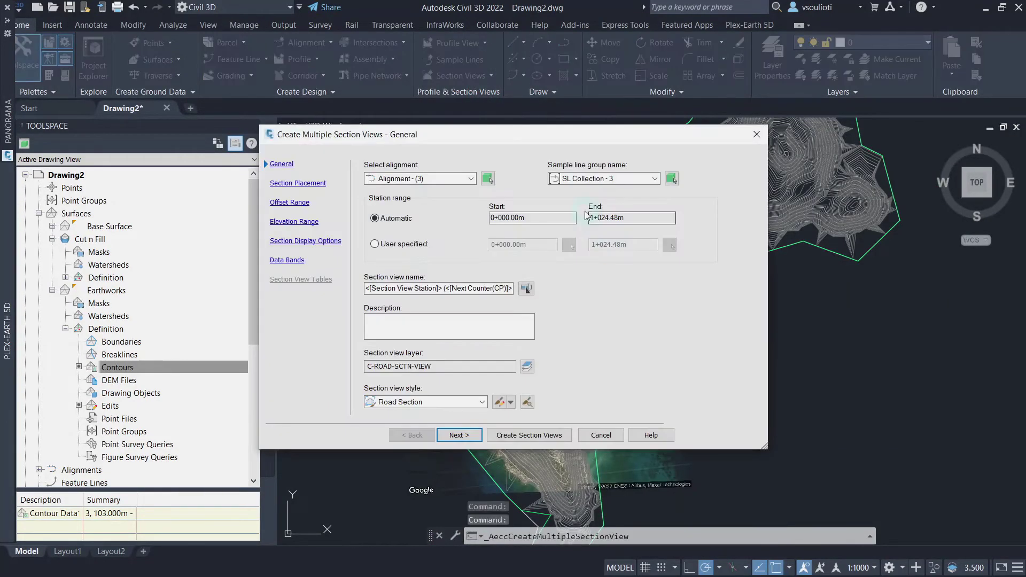
click(585, 214)
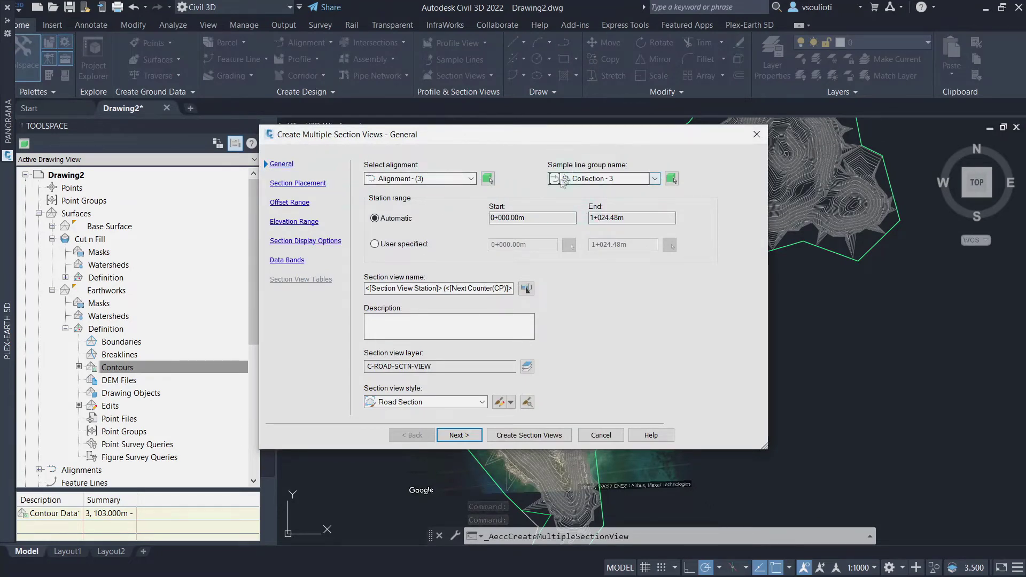
click(459, 435)
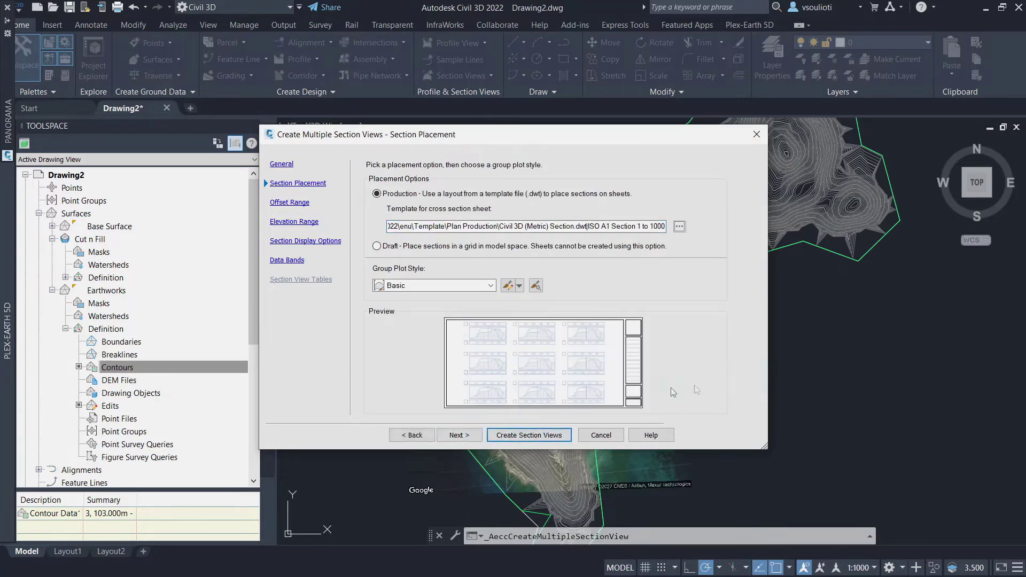
click(517, 437)
scroll(517, 439, down, 3)
scroll(390, 408, up, 5)
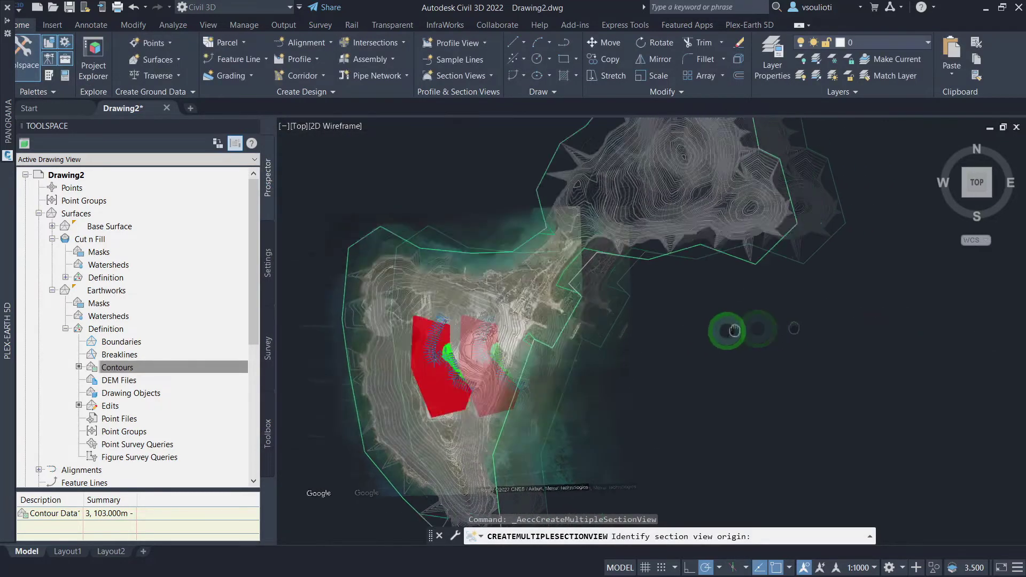
Pick the origin point for the section view grid and frame the new sheets.
click(528, 179)
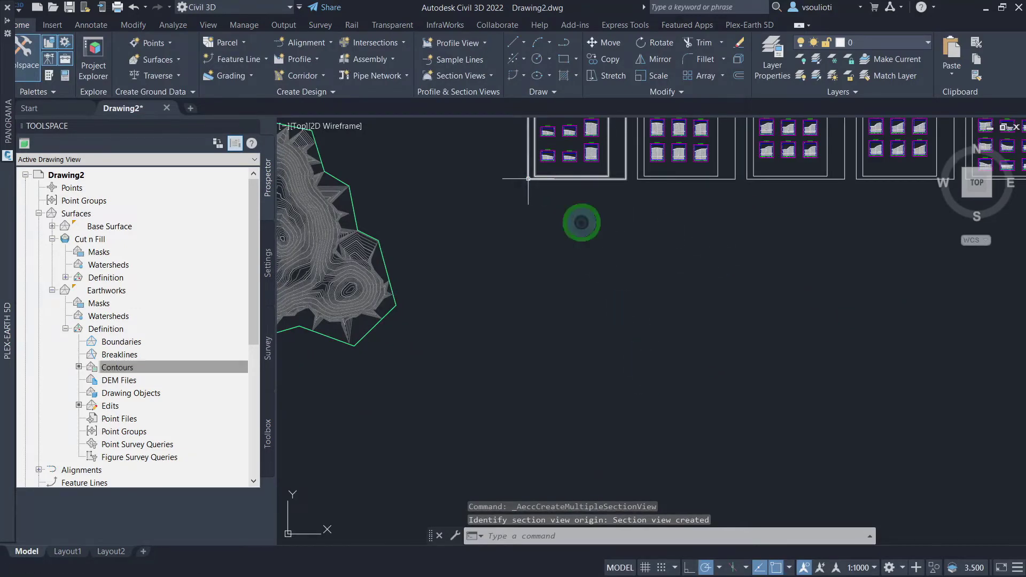
mouse_move(580, 222)
middle_down()
mouse_move(520, 291)
mouse_move(799, 347)
mouse_move(798, 362)
mouse_move(477, 351)
mouse_move(492, 339)
middle_up()
scroll(520, 292, up, 8)
scroll(798, 362, down, 5)
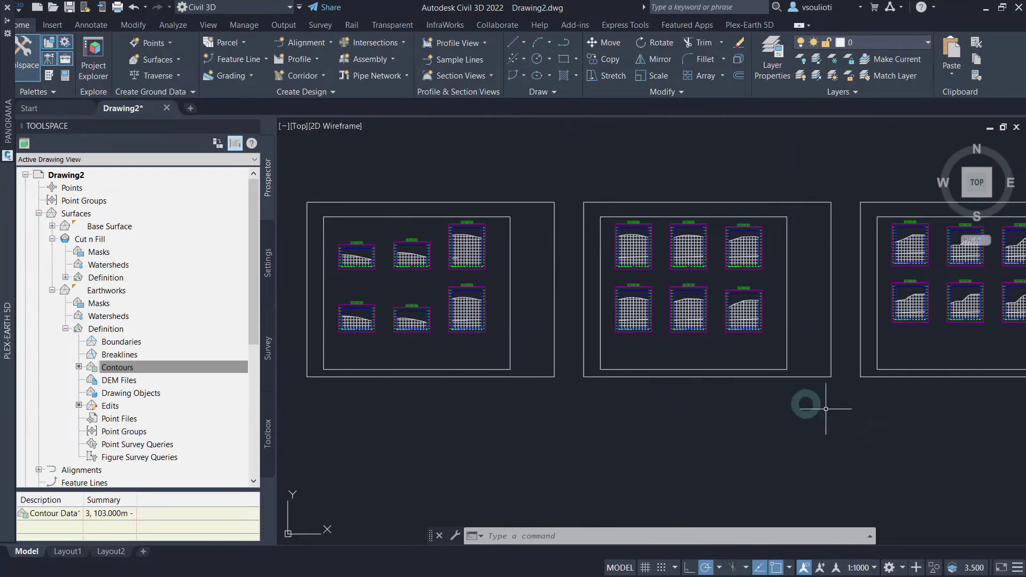
mouse_move(877, 412)
middle_down()
mouse_move(839, 419)
mouse_move(850, 413)
middle_up()
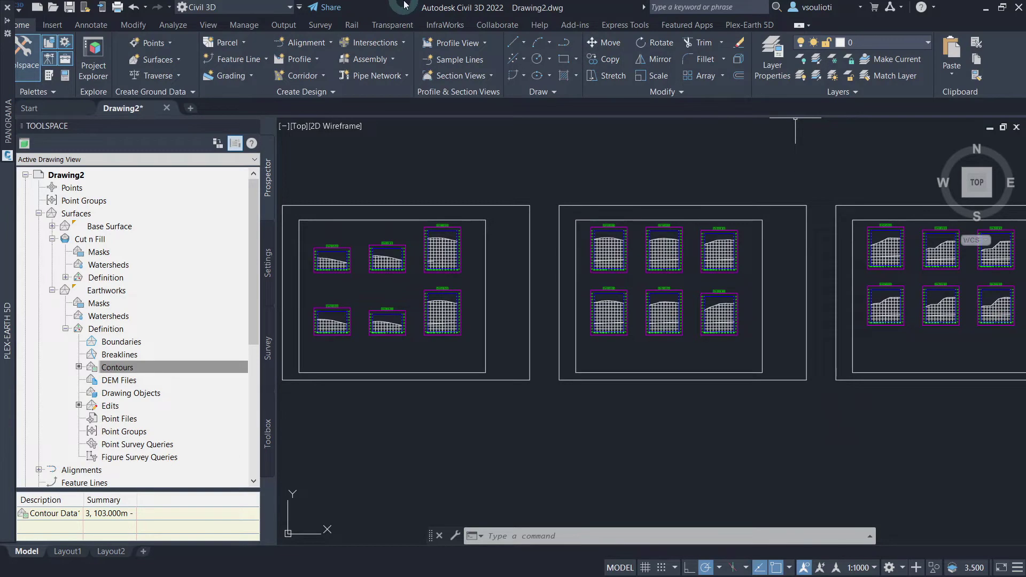
Compute materials for SL Collection - 3 with EG as Base Surface and DATUM as Earthworks.
click(176, 26)
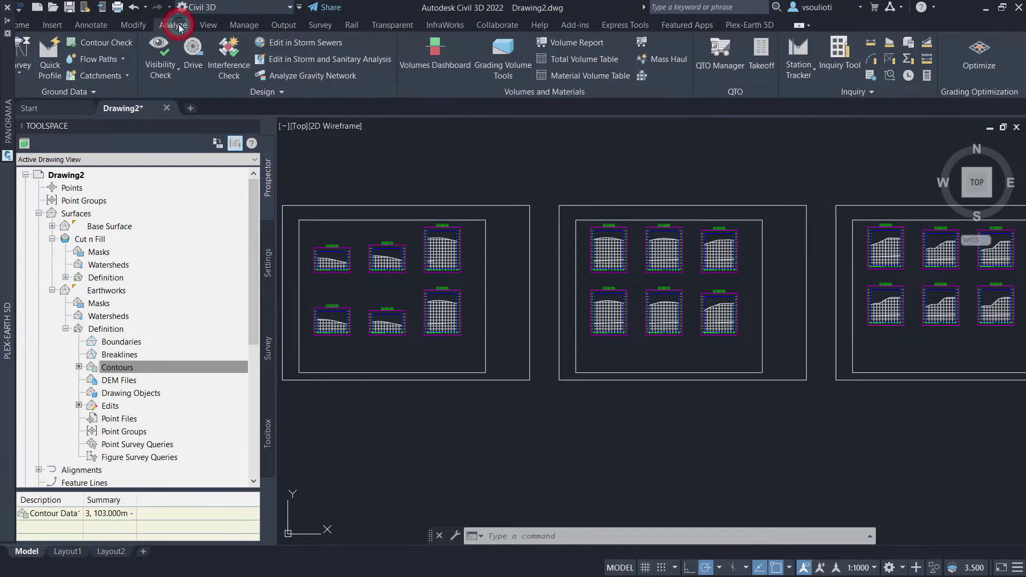
click(643, 42)
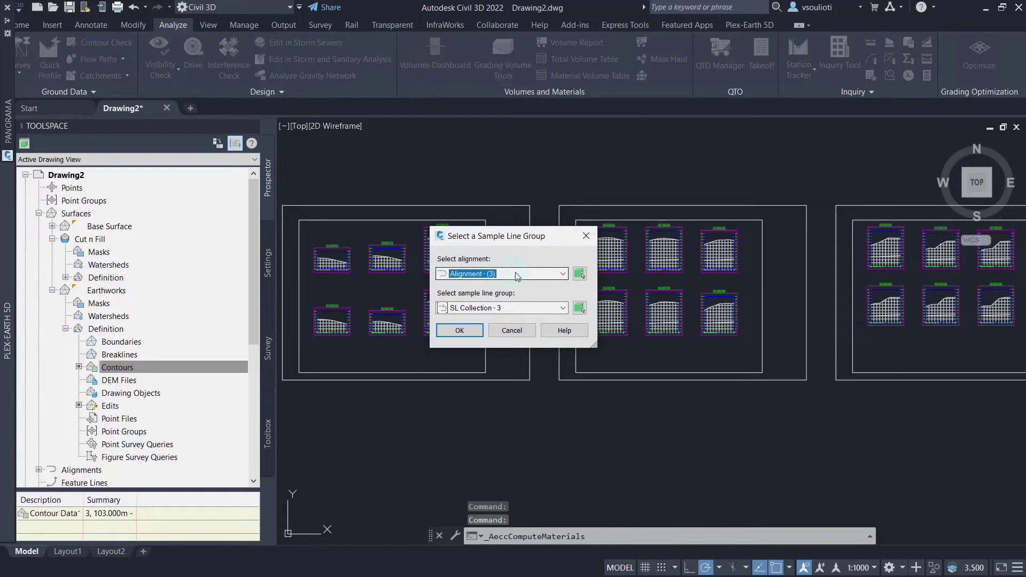
click(467, 331)
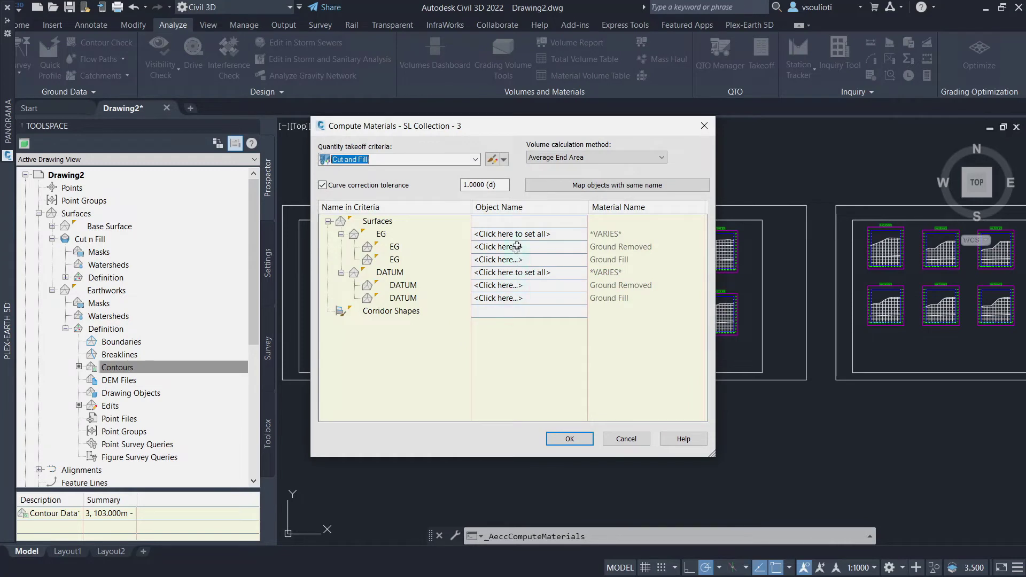
click(547, 236)
click(523, 248)
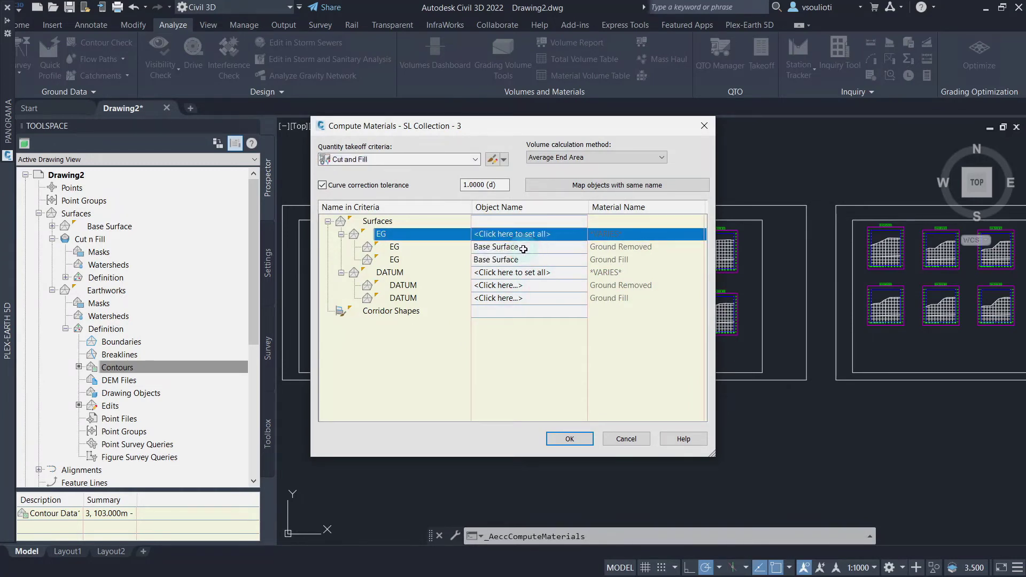
click(535, 274)
click(514, 296)
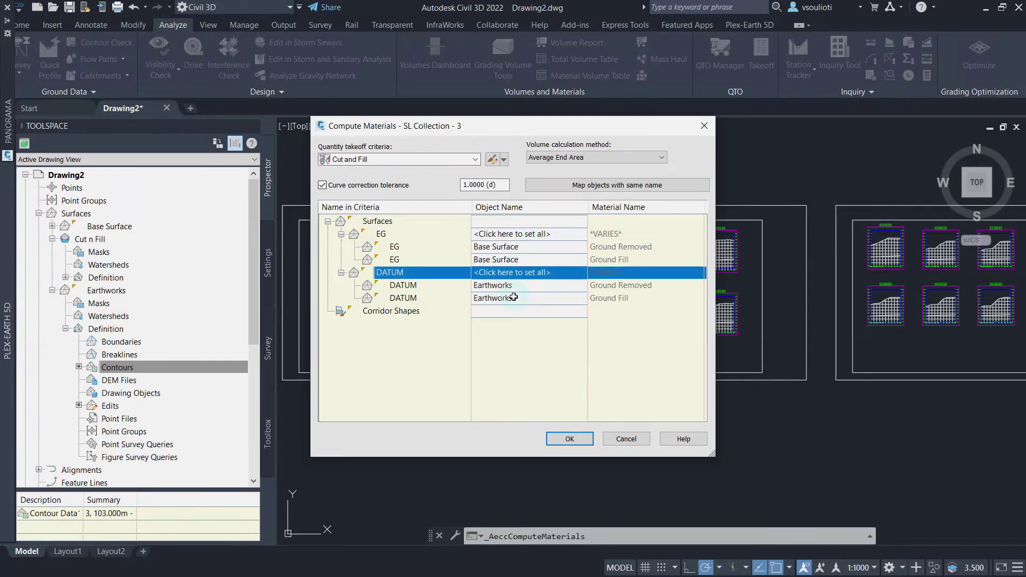
click(570, 439)
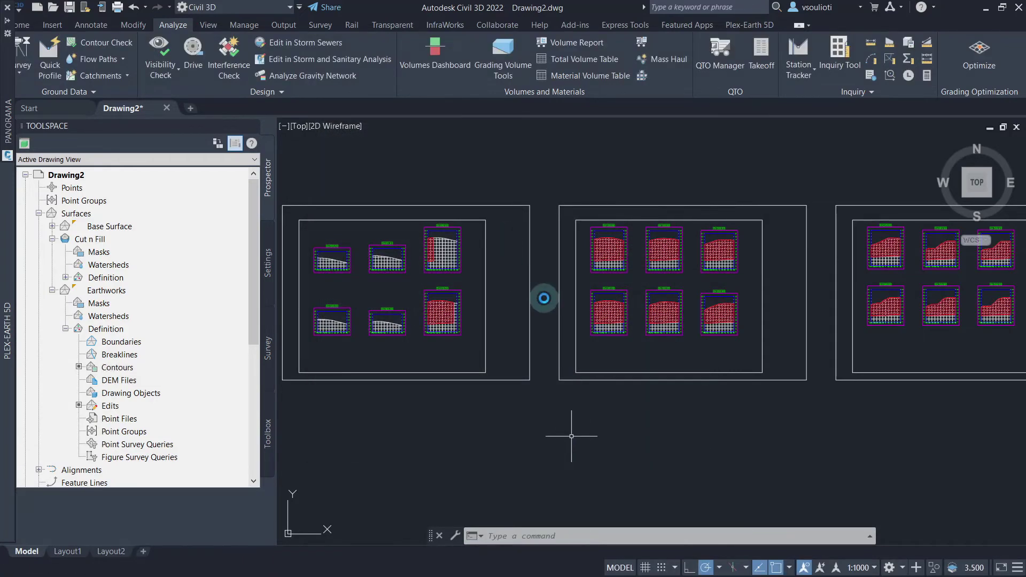
Inspect the red cut and green fill hatching across the section view sheets.
middle_drag(545, 298, 335, 287)
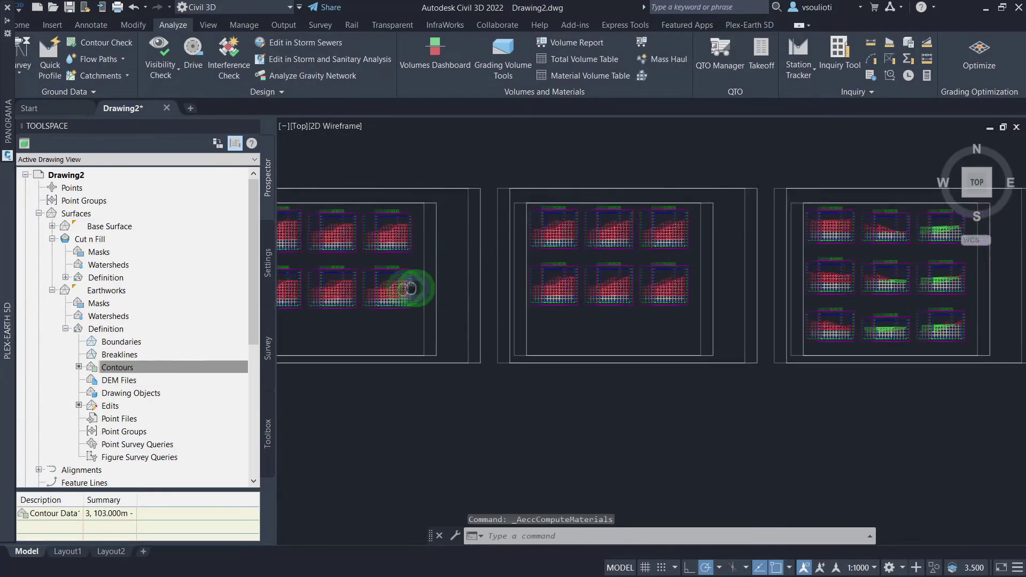
scroll(672, 279, down, 2)
scroll(698, 264, up, 5)
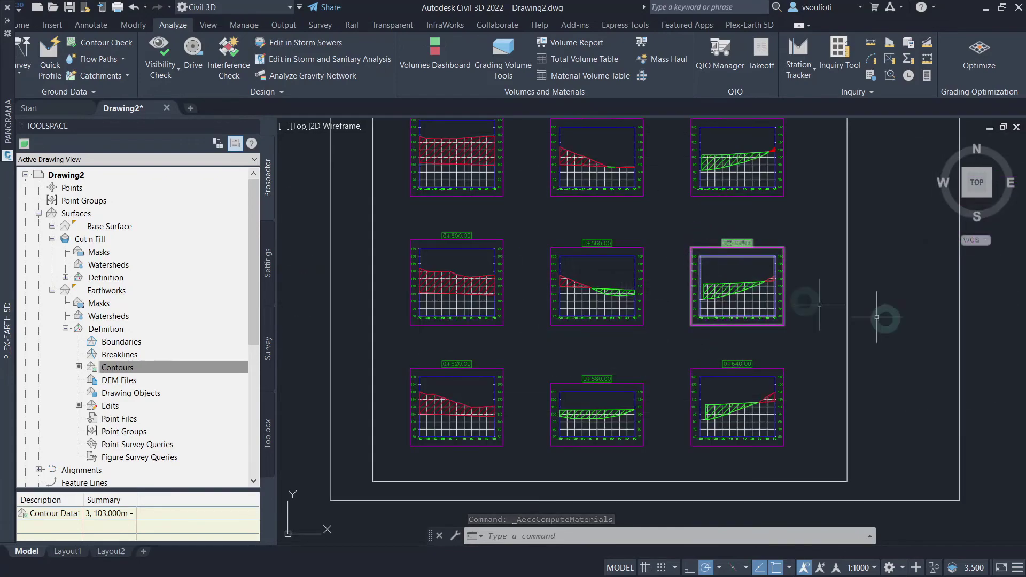
mouse_move(825, 321)
middle_down()
mouse_move(859, 316)
mouse_move(820, 362)
mouse_move(856, 372)
mouse_move(855, 353)
mouse_move(872, 351)
middle_up()
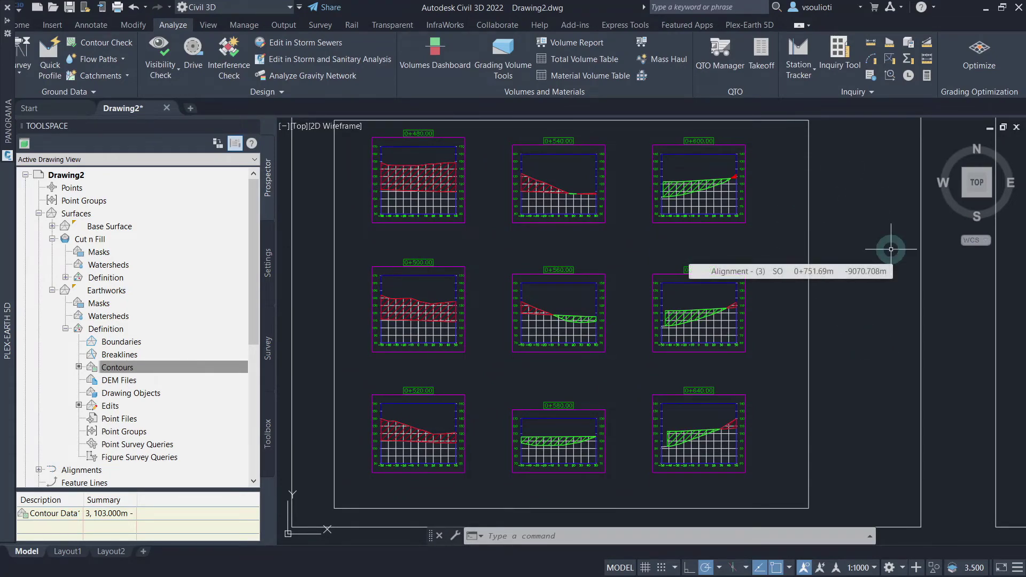
scroll(891, 249, down, 5)
Generate a Volume Report for SL Collection - 3.
middle_drag(664, 389, 726, 332)
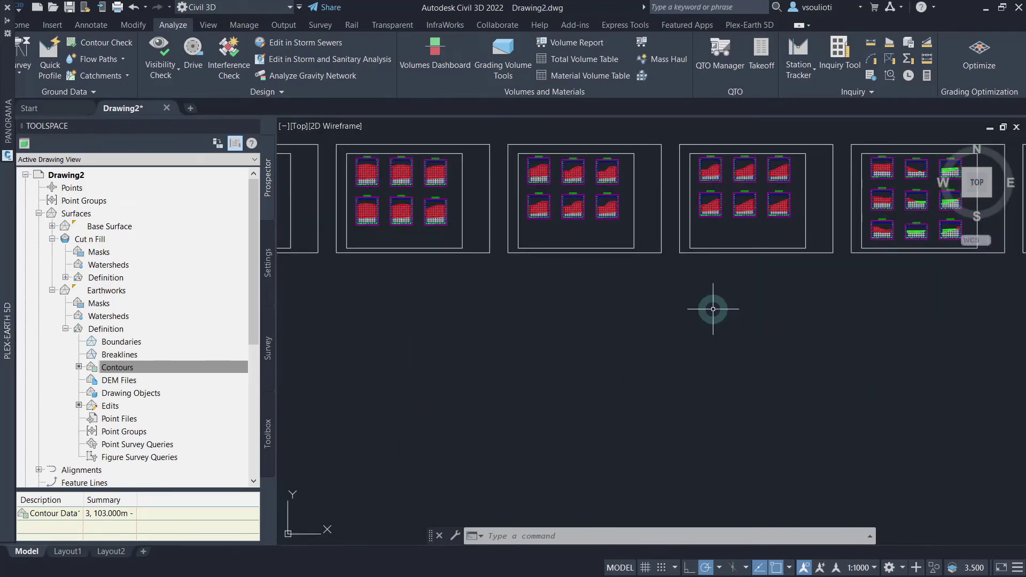
click(565, 45)
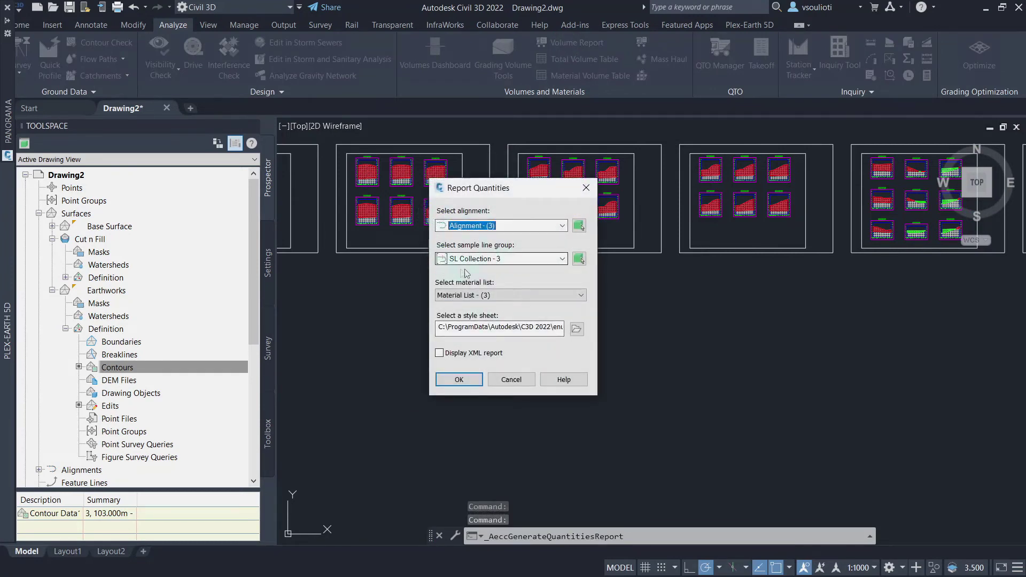
click(459, 379)
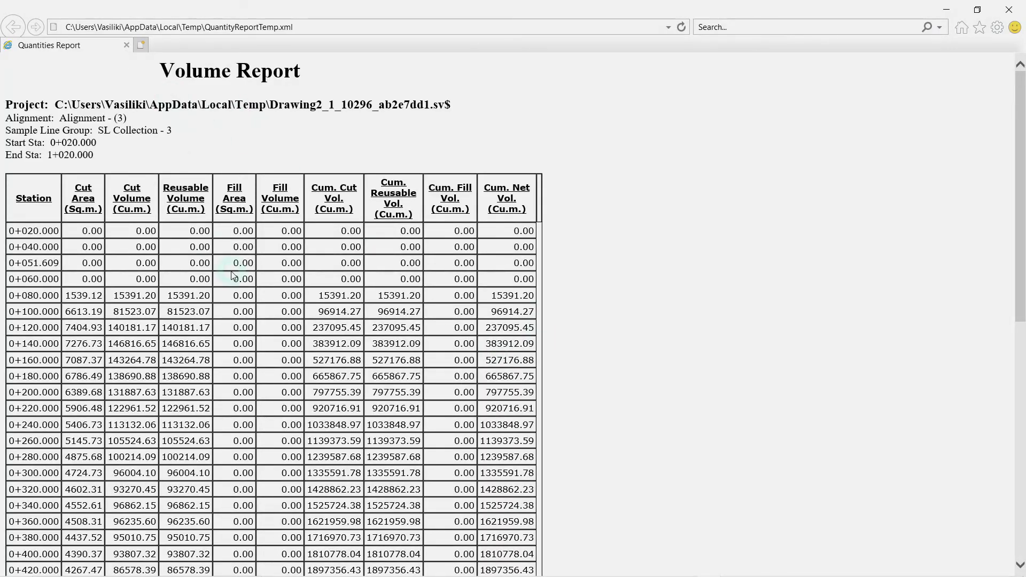
Scroll through the Volume Report to station 1+020 and close Internet Explorer.
scroll(233, 276, down, 10)
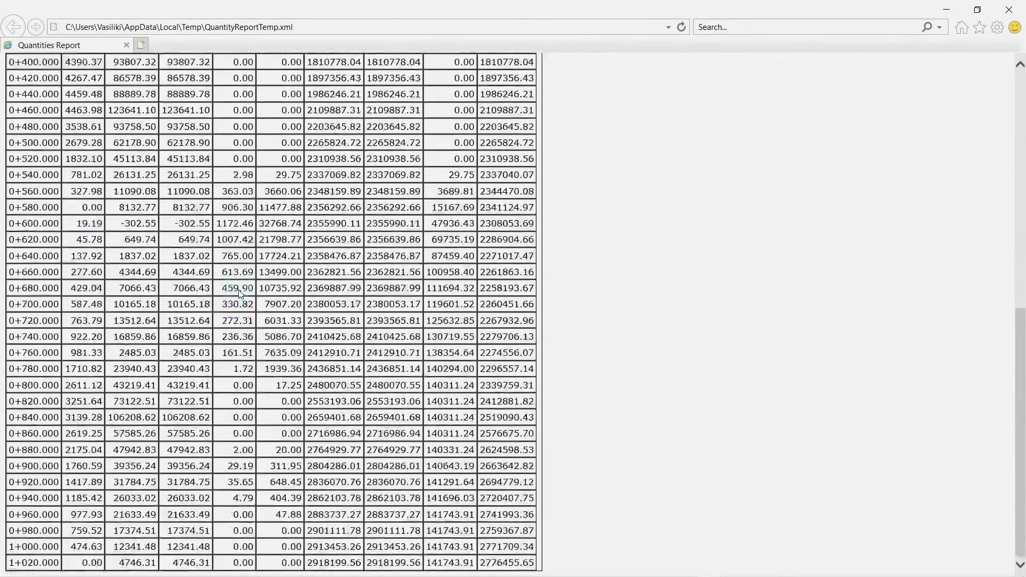
click(1008, 10)
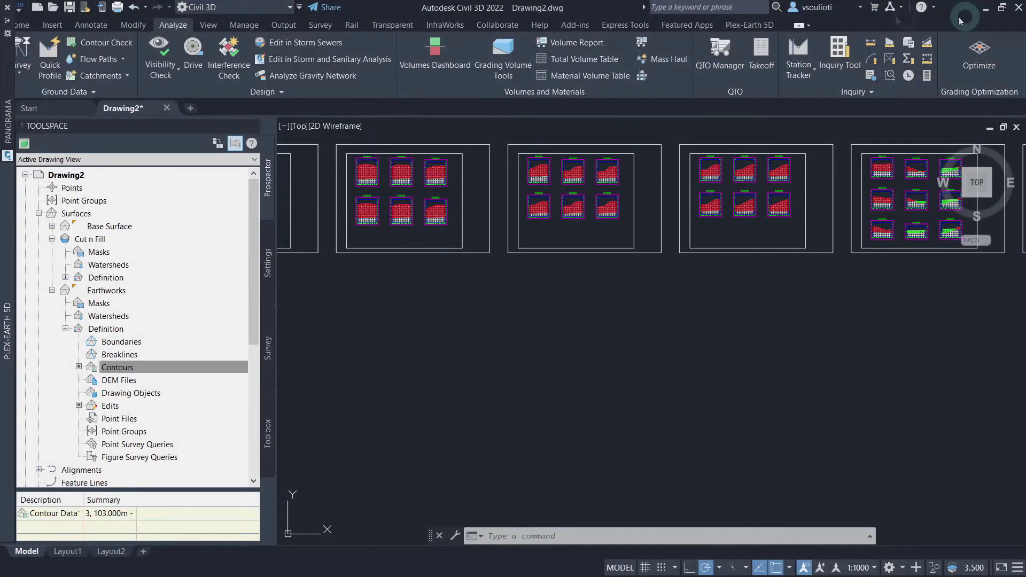
Place the Total Volume Tables below the section sheets.
click(613, 59)
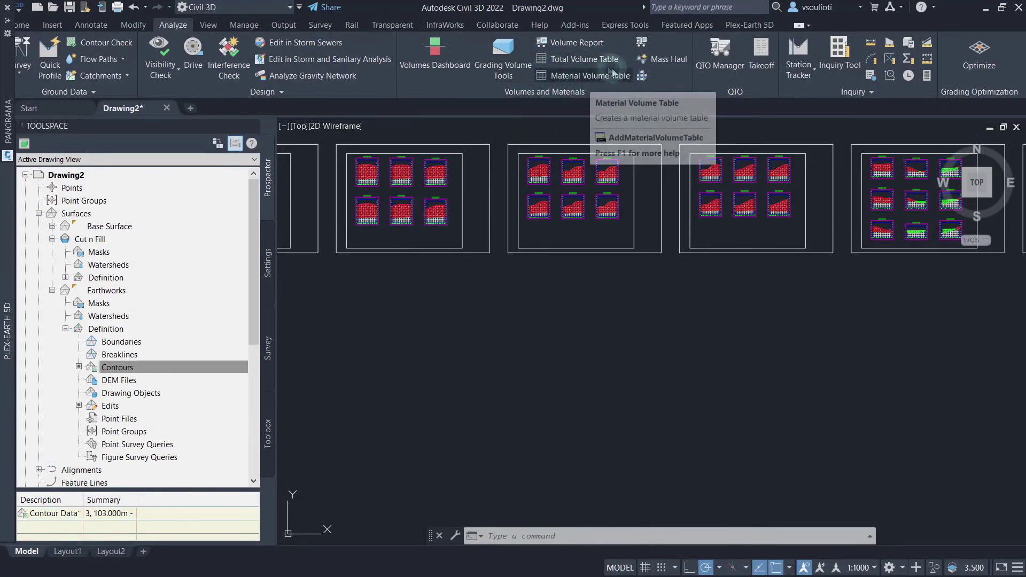
click(579, 60)
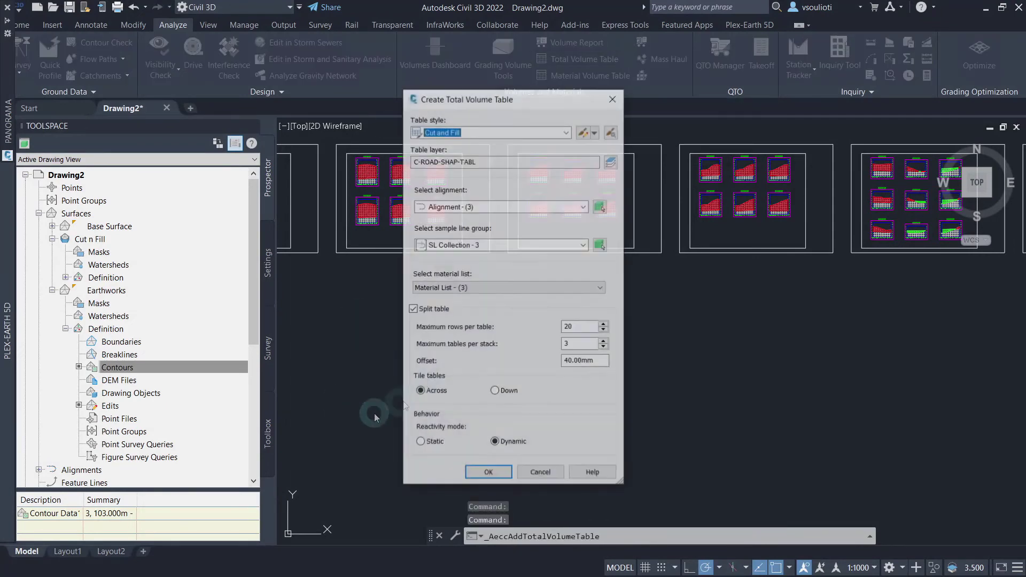
click(484, 477)
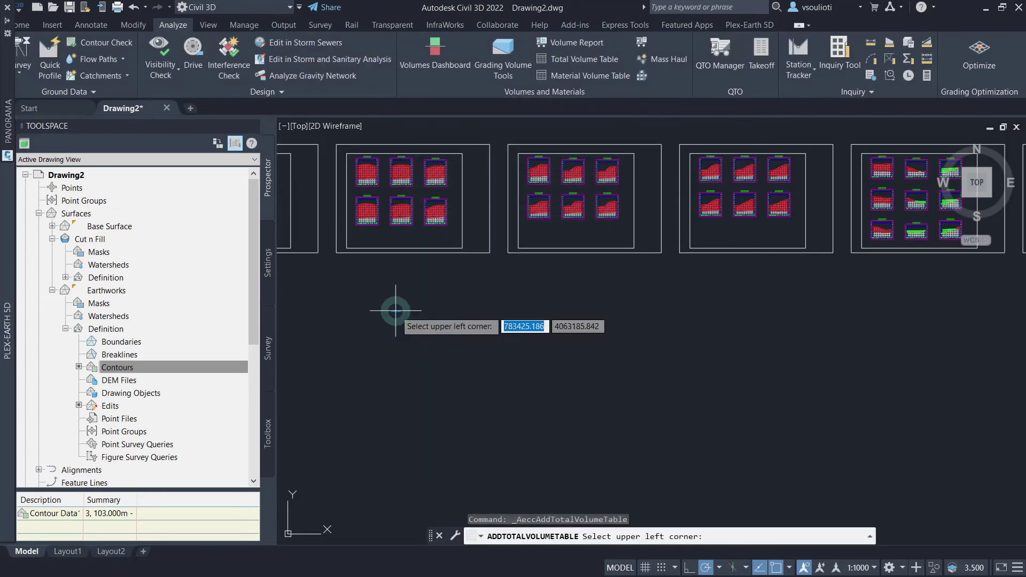
click(399, 317)
scroll(408, 320, up, 2)
mouse_move(533, 458)
middle_down()
mouse_move(552, 334)
mouse_move(527, 298)
middle_up()
Place Ground Removed Material Tables beneath the Total Volume Tables.
click(605, 76)
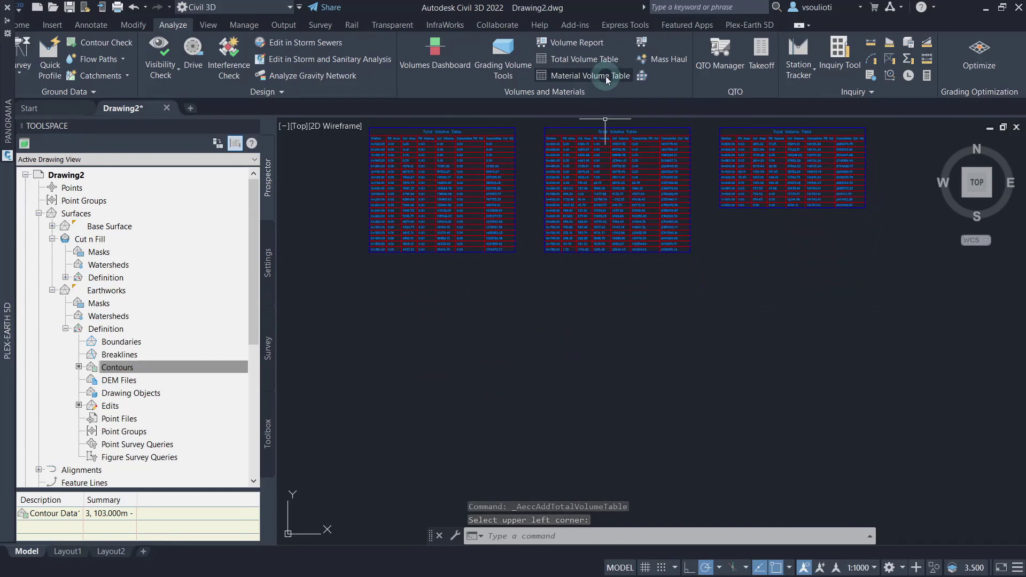
click(481, 499)
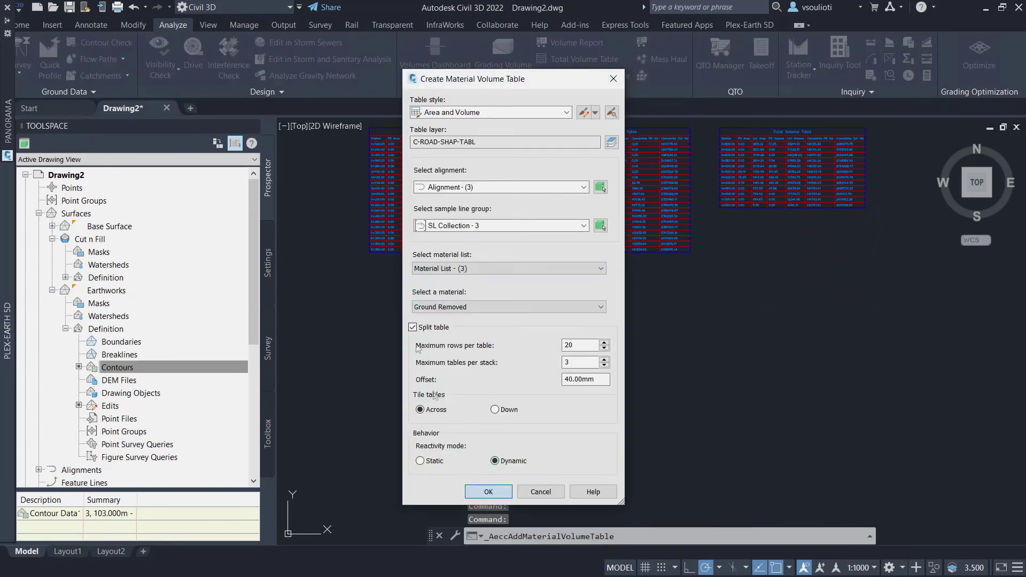
click(378, 287)
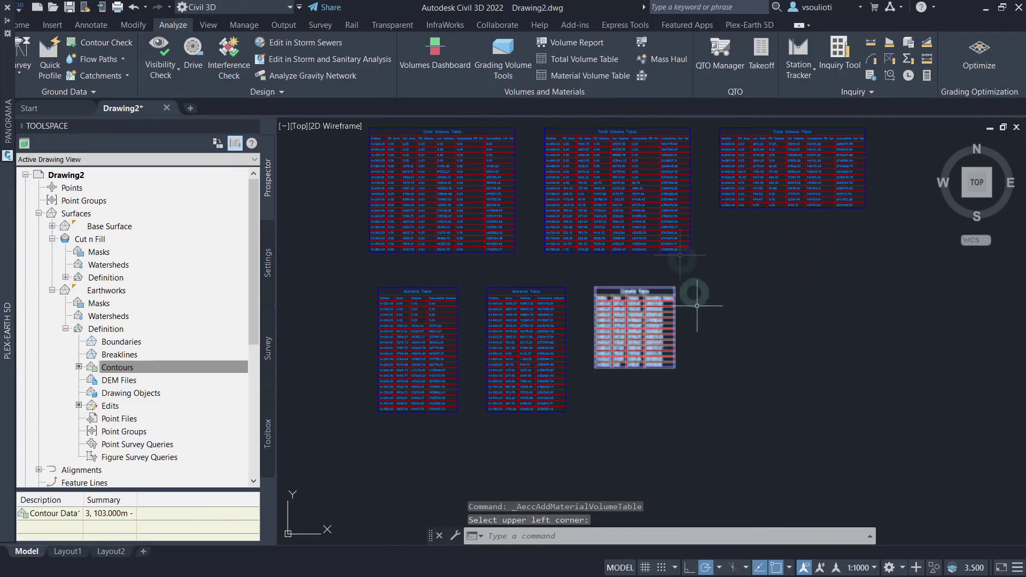
scroll(536, 227, up, 2)
mouse_move(553, 278)
middle_down()
mouse_move(574, 288)
mouse_move(647, 408)
mouse_move(644, 380)
mouse_move(598, 330)
mouse_move(583, 340)
middle_up()
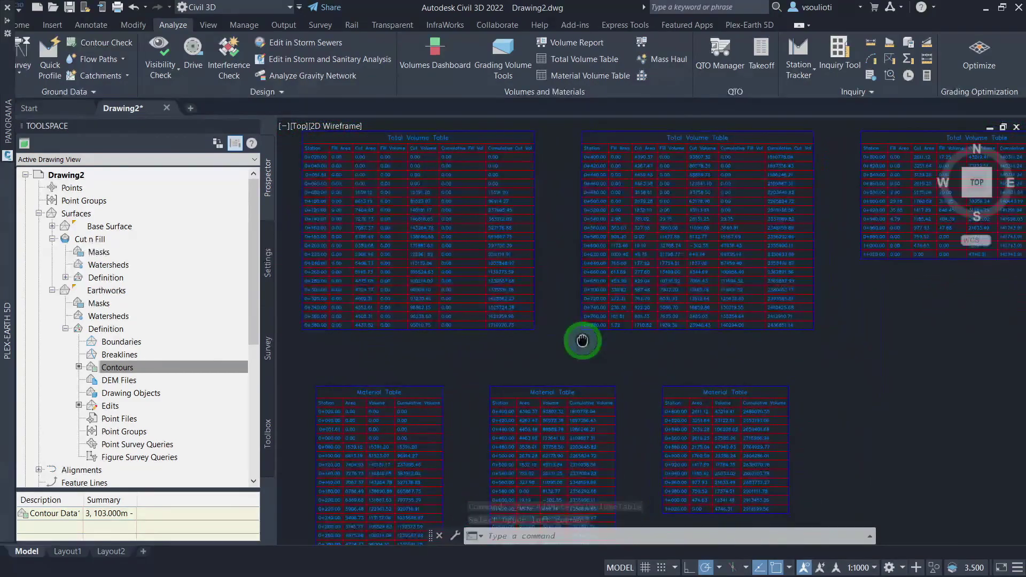